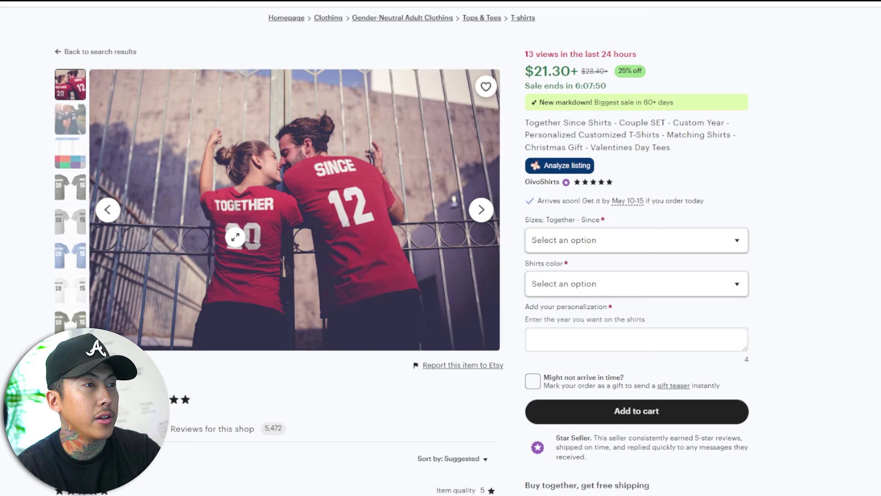
# Choose the S - XXXL size on the Together Since listing and check the year personalization box.
pyautogui.click(626, 248)
pyautogui.click(632, 321)
pyautogui.click(586, 338)
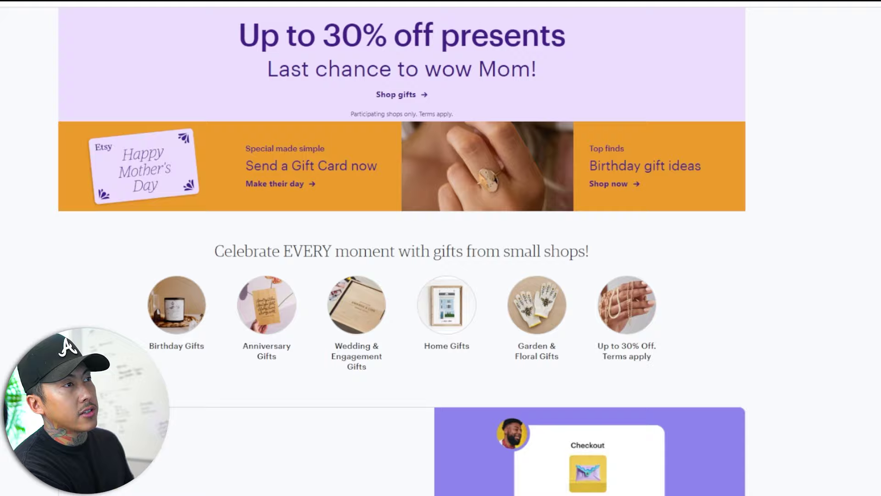
# Search Etsy for 'anniversary' and open the Best Wife Since 2019 shirt listing from the results.
pyautogui.write('ann')
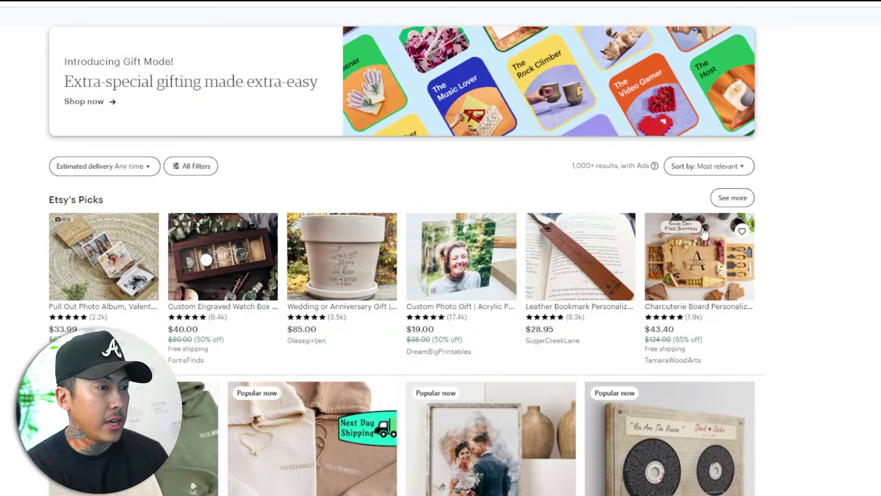
pyautogui.scroll(-15, 803, 335)
pyautogui.scroll(-15, 392, 309)
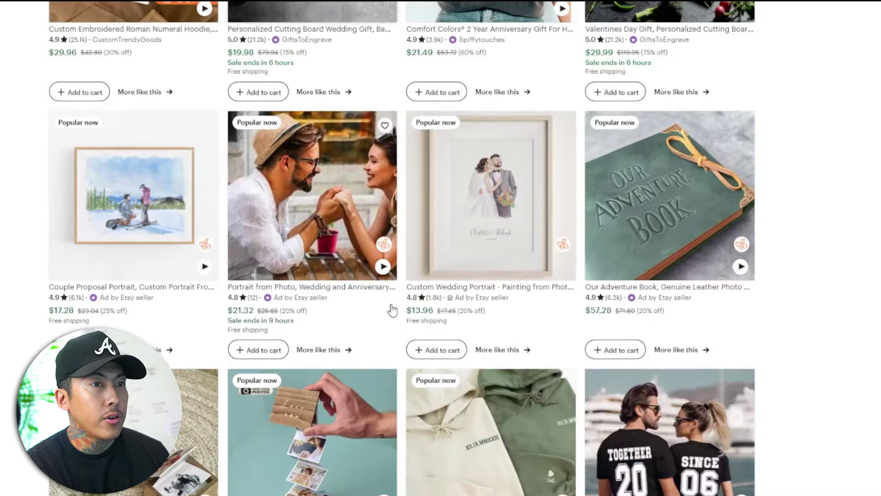
pyautogui.scroll(-15, 392, 309)
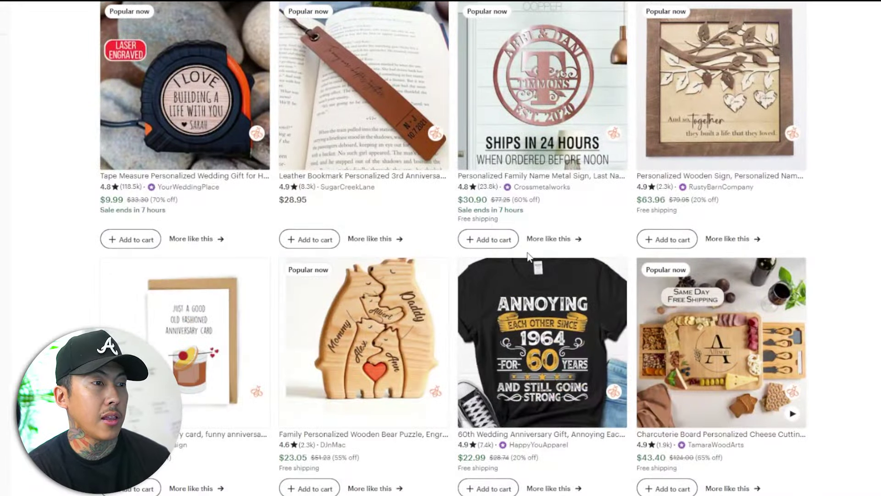
pyautogui.scroll(-7, 615, 271)
pyautogui.scroll(6, 551, 184)
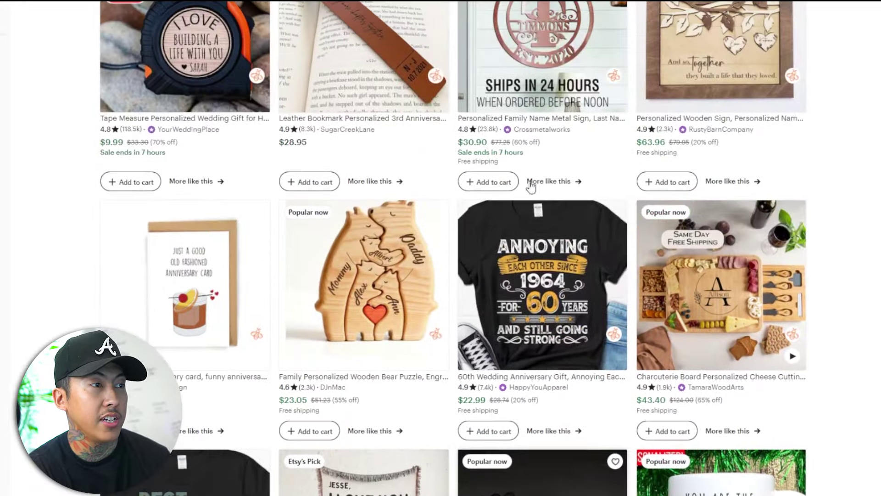
pyautogui.scroll(-5, 387, 191)
pyautogui.scroll(-1, 387, 190)
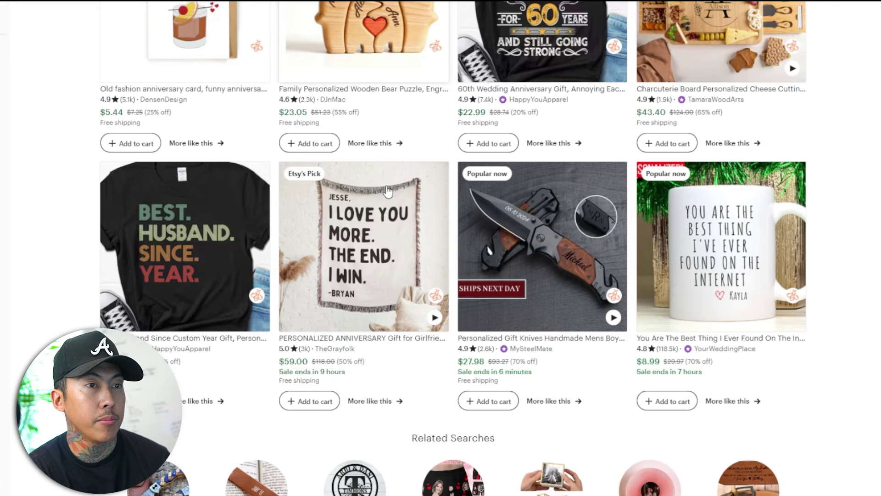
pyautogui.scroll(13, 682, 246)
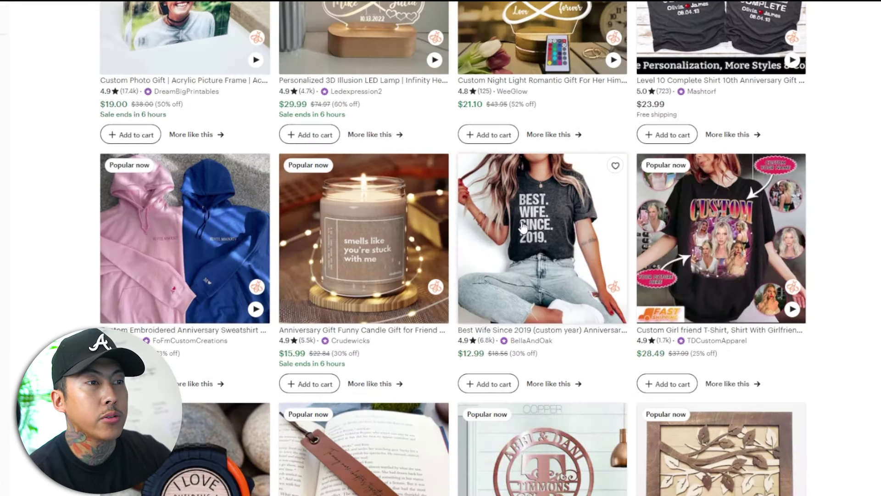
pyautogui.click(523, 227)
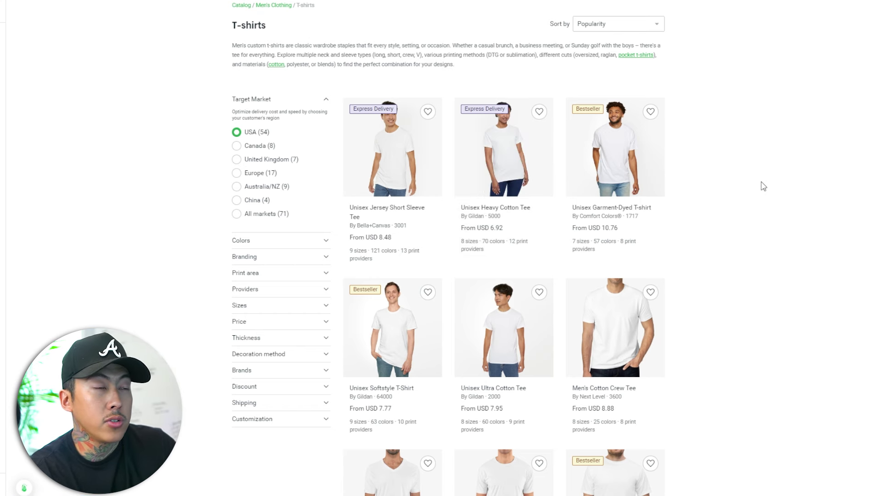
# Start designing the Unisex Jersey Short Sleeve Tee with the Dimona Tee print provider.
pyautogui.click(404, 151)
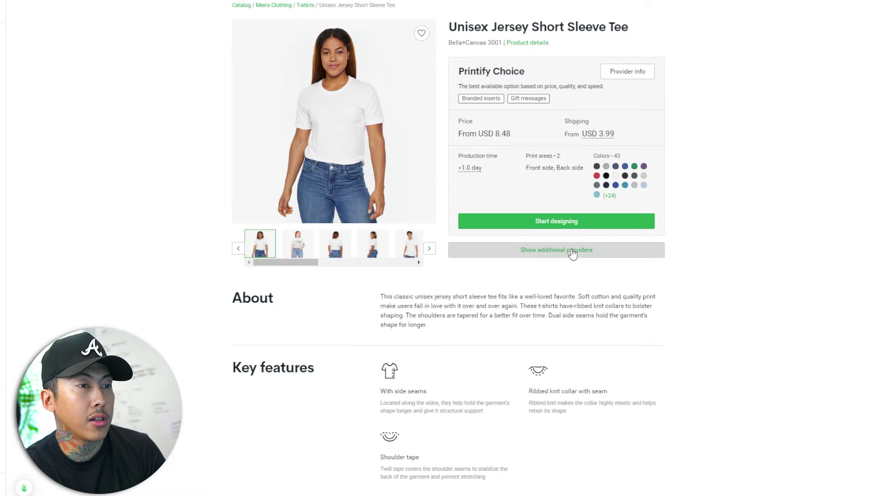
pyautogui.click(548, 245)
pyautogui.scroll(-7, 468, 269)
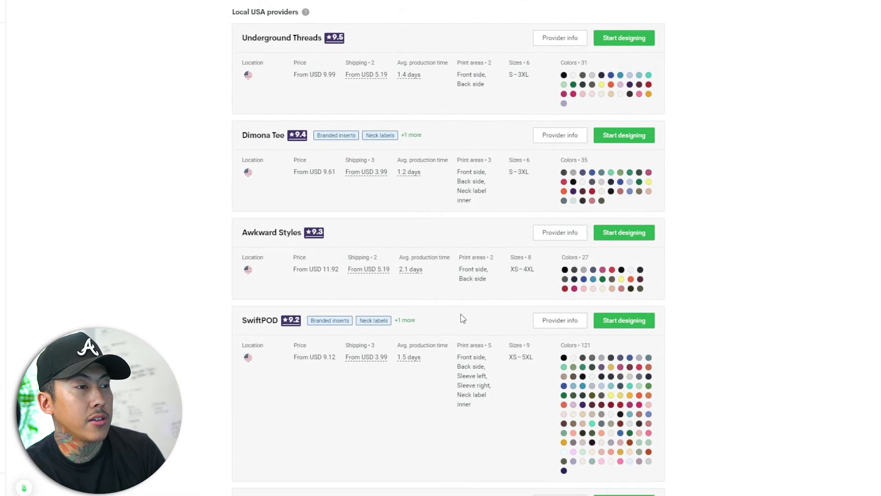
pyautogui.scroll(3, 634, 315)
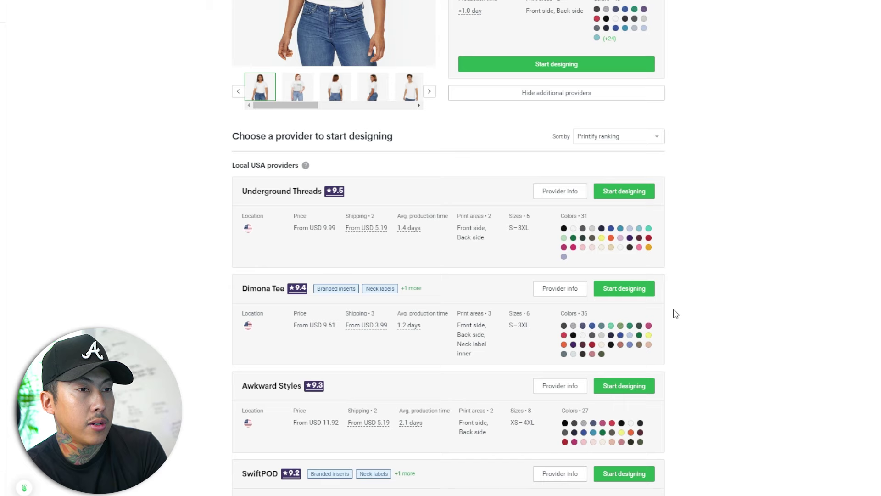
pyautogui.click(624, 288)
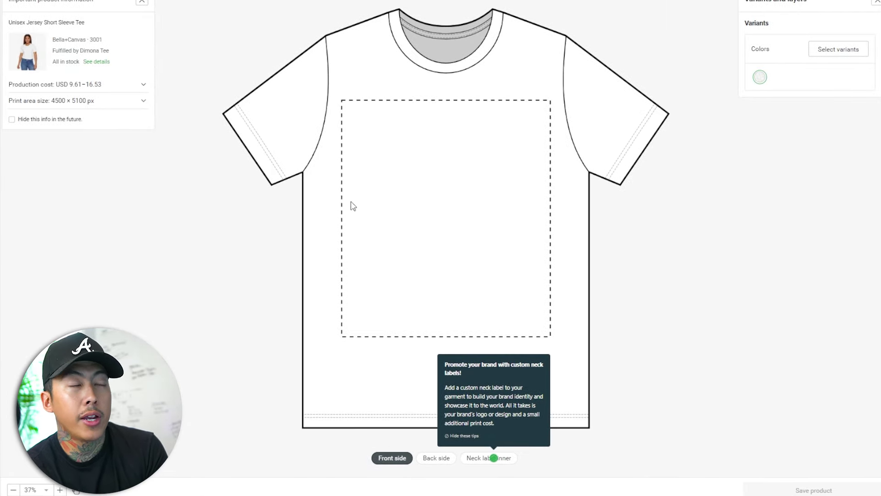
# Review the print area's 300 DPI size details and hide this product info.
pyautogui.click(71, 103)
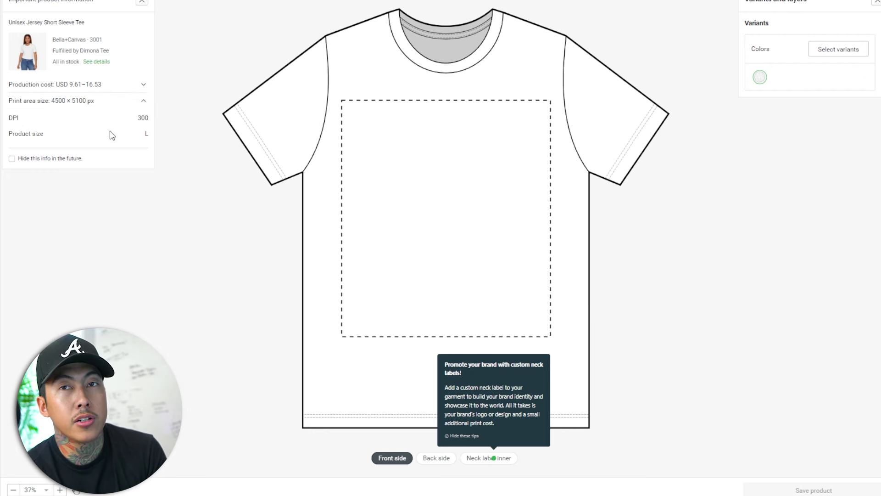
pyautogui.moveTo(145, 118); pyautogui.dragTo(50, 121)
pyautogui.click(40, 159)
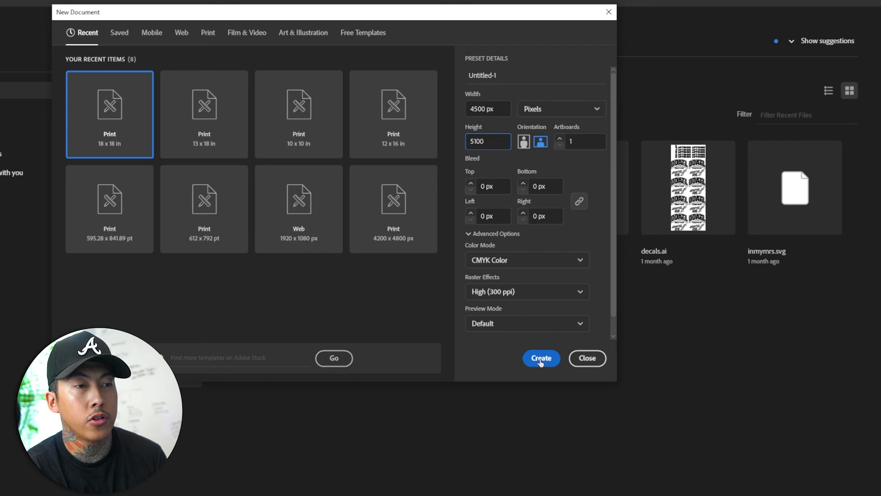
# Create the 4500 × 5100 px document and type 'Best.', 'Wife.', 'Since.', '2019' on four lines.
pyautogui.click(540, 361)
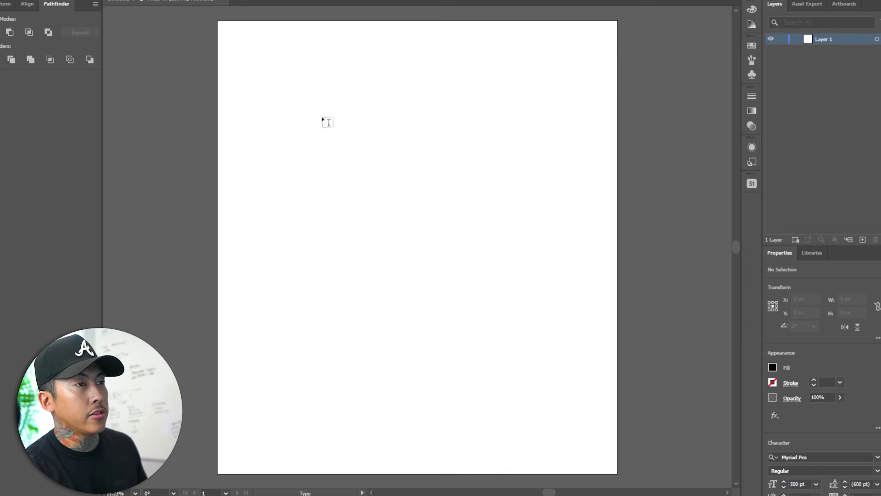
pyautogui.click(328, 122)
pyautogui.write('Best.')
pyautogui.press('Return')
pyautogui.write('W')
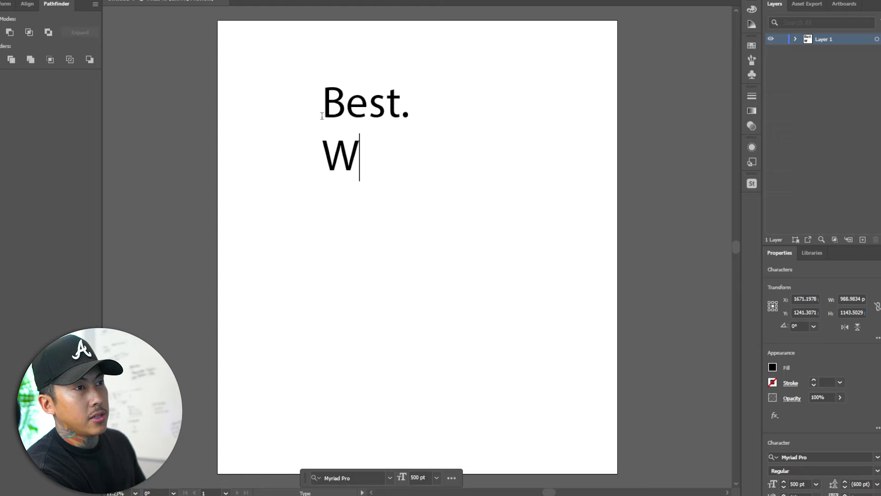
pyautogui.write('ife.')
pyautogui.press('Return')
pyautogui.write('Since.')
pyautogui.press('Return')
pyautogui.write('2019.')
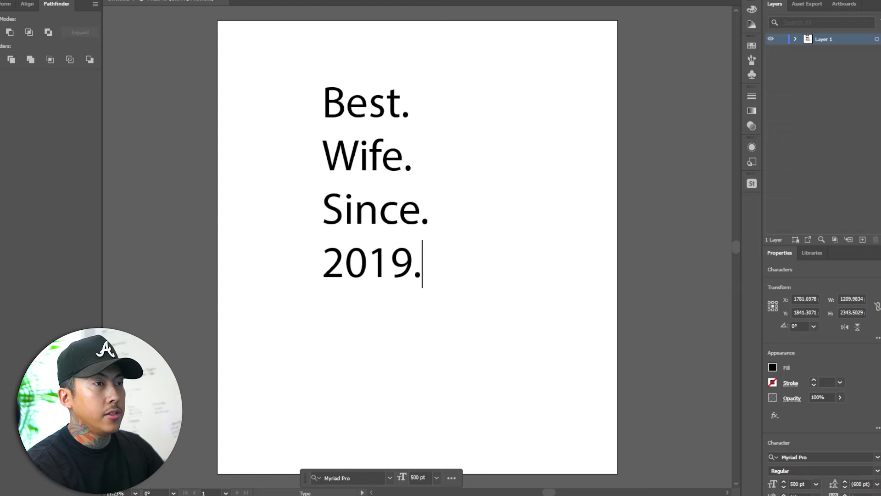
# Set all four lines of text in the Impact font.
pyautogui.hotkey('ctrl', 'a')
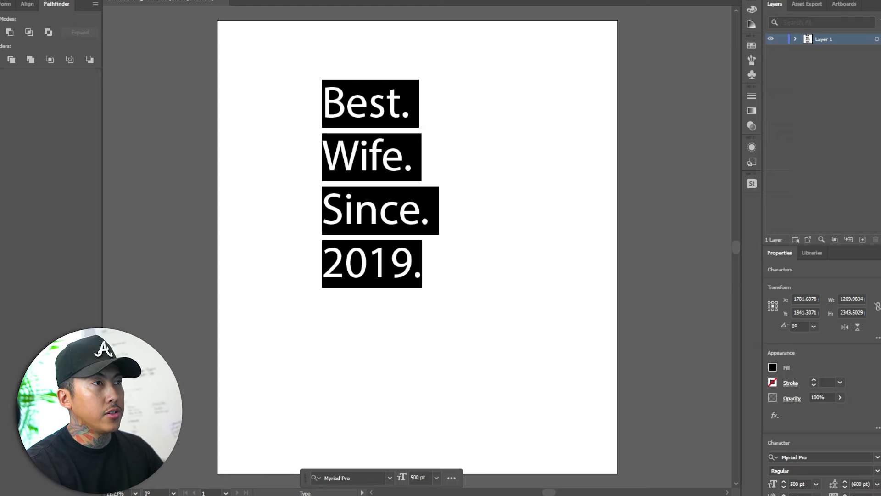
pyautogui.write('Impact')
pyautogui.press('Return')
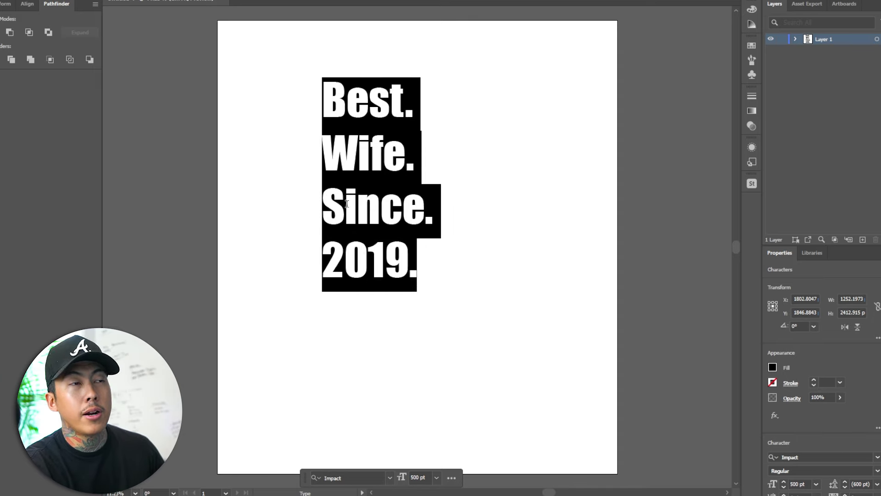
pyautogui.click(388, 190)
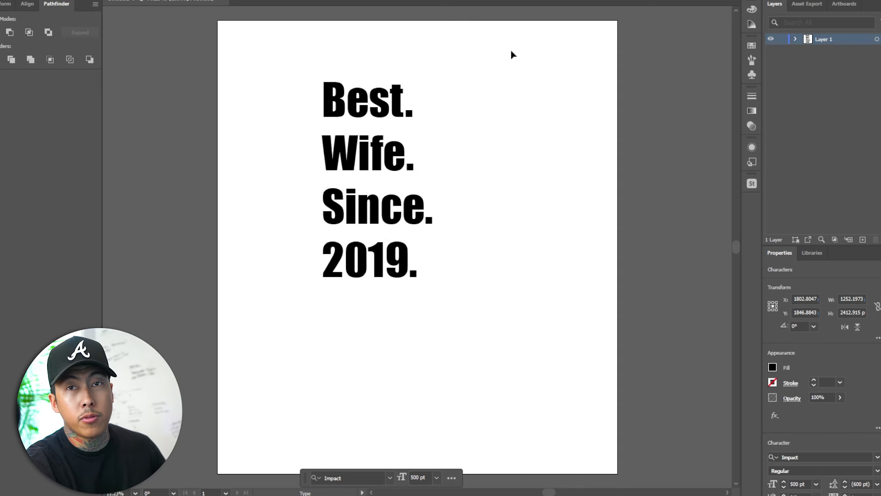
pyautogui.hotkey('ctrl', 'a')
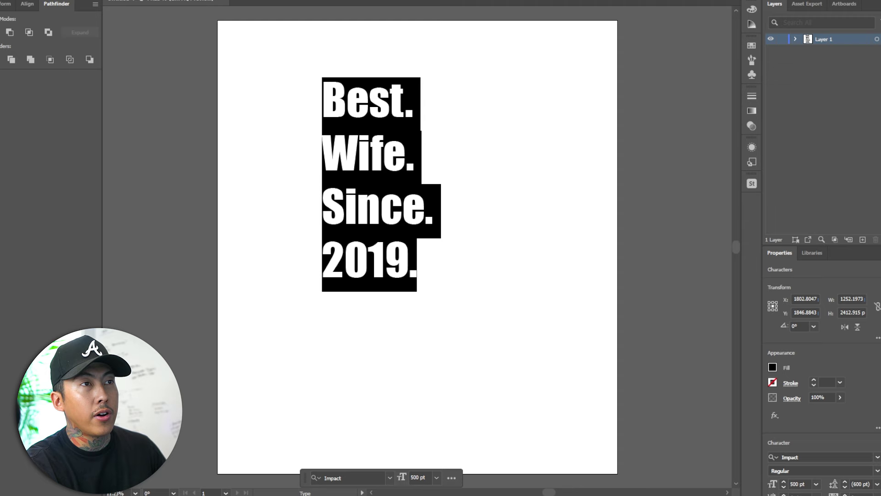
pyautogui.press('Escape')
# Set the text's leading to 600 pt in the Character panel.
pyautogui.hotkey('ctrl', 't')
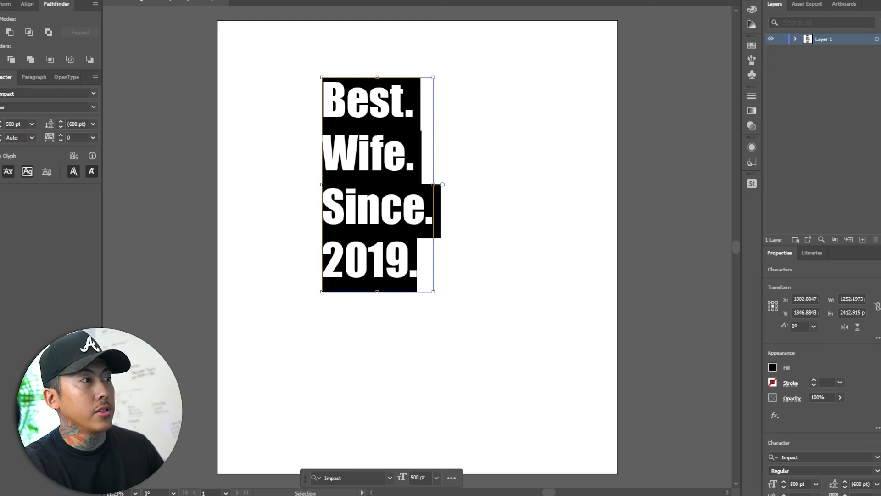
pyautogui.press('t')
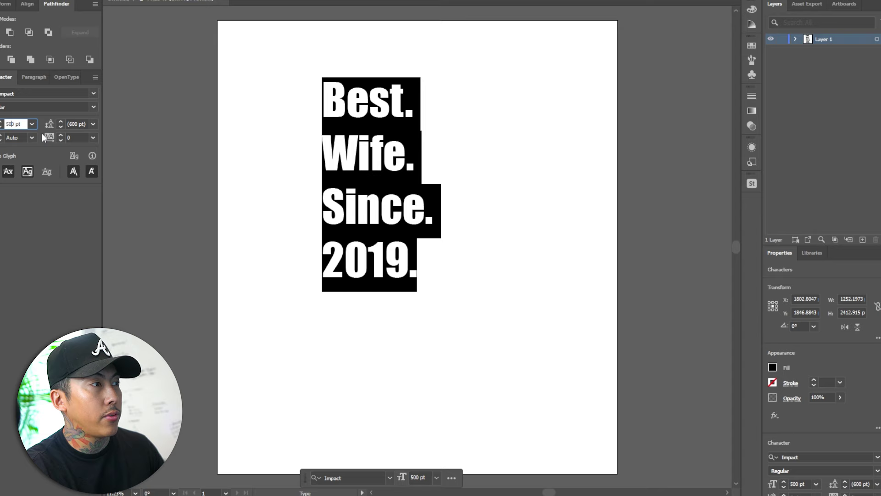
pyautogui.click(81, 124)
pyautogui.write('600')
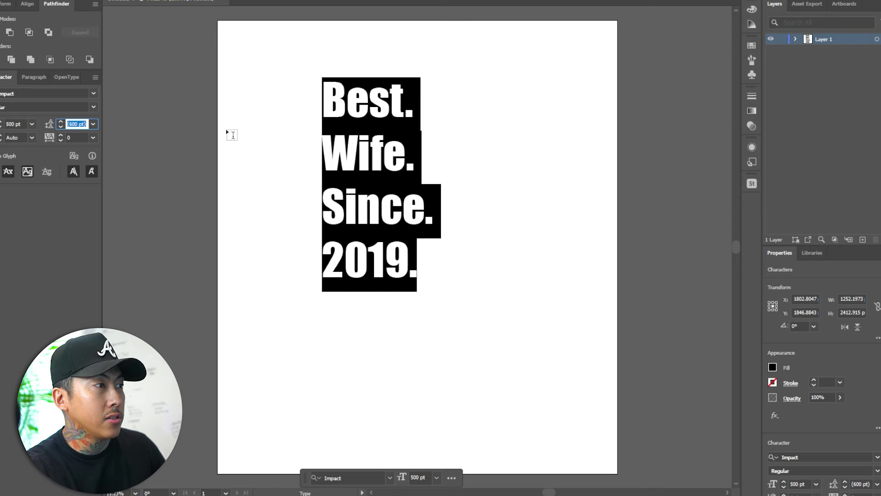
pyautogui.hotkey('ctrl', 'shift', 'a')
pyautogui.hotkey('ctrl', 'a')
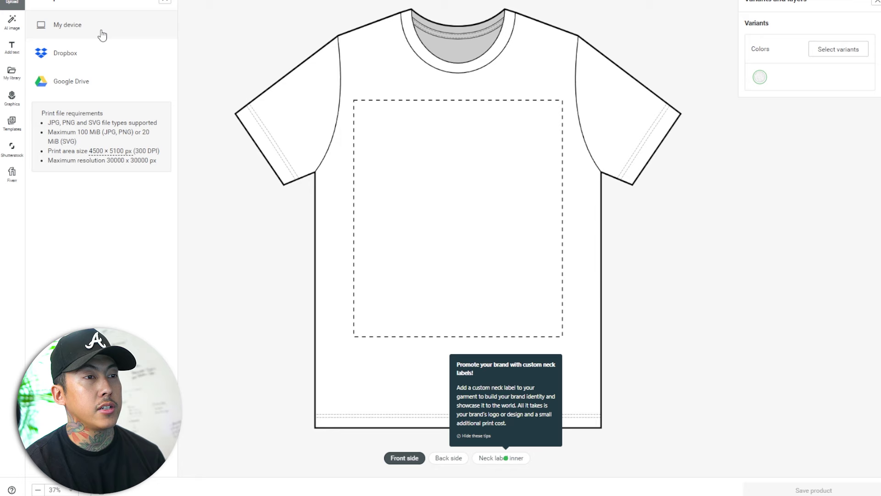
# Upload bestwife.svg to the shirt front, keep White as the colour, and save the product.
pyautogui.click(102, 35)
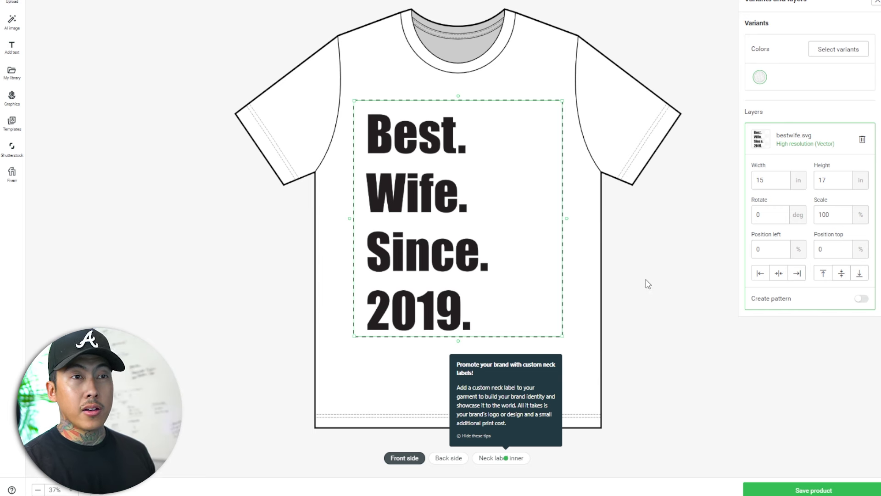
pyautogui.click(839, 50)
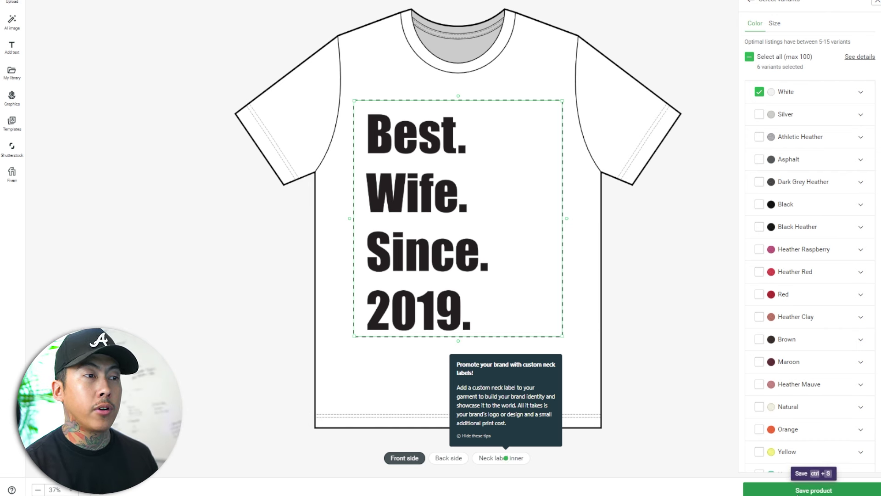
pyautogui.click(814, 489)
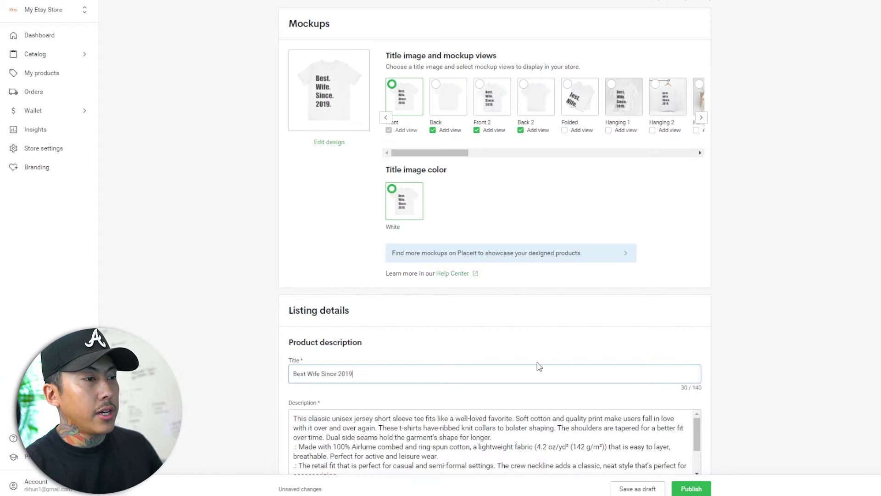
# Confirm the Best Wife Since 2019 title, publish the shirt, and review the store's order approval settings.
pyautogui.hotkey('ctrl', 'a')
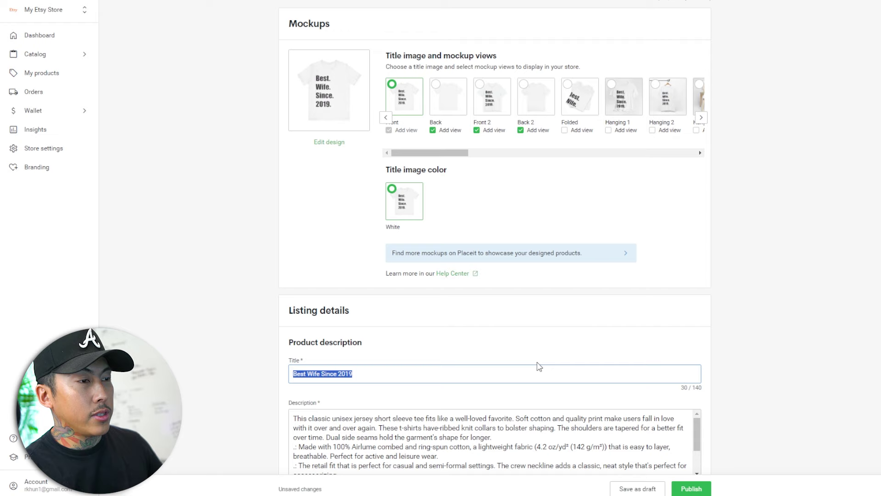
pyautogui.click(543, 435)
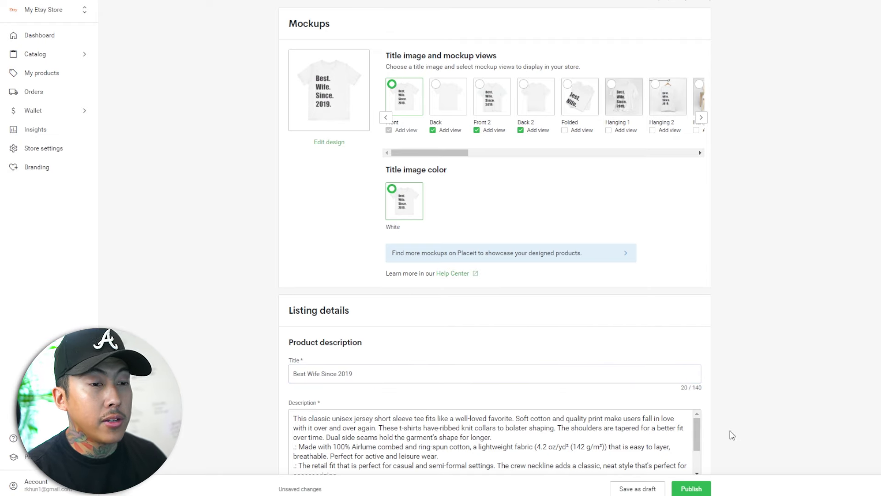
pyautogui.scroll(-3, 703, 277)
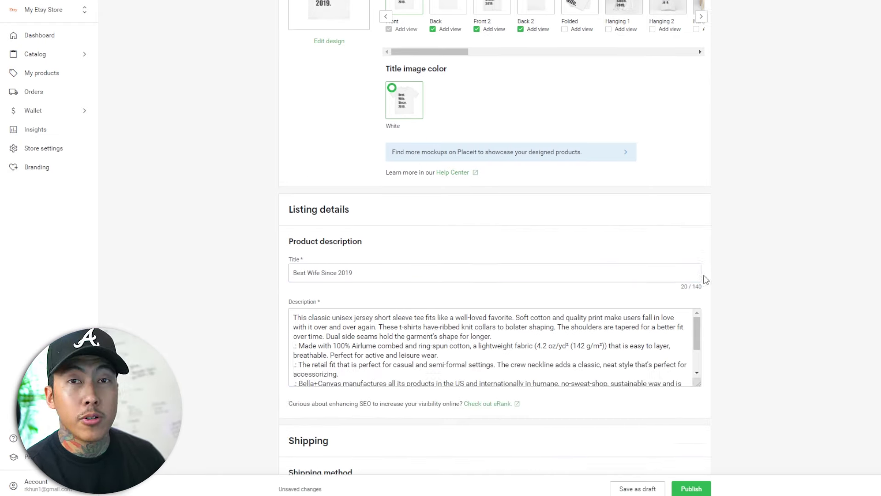
pyautogui.click(692, 490)
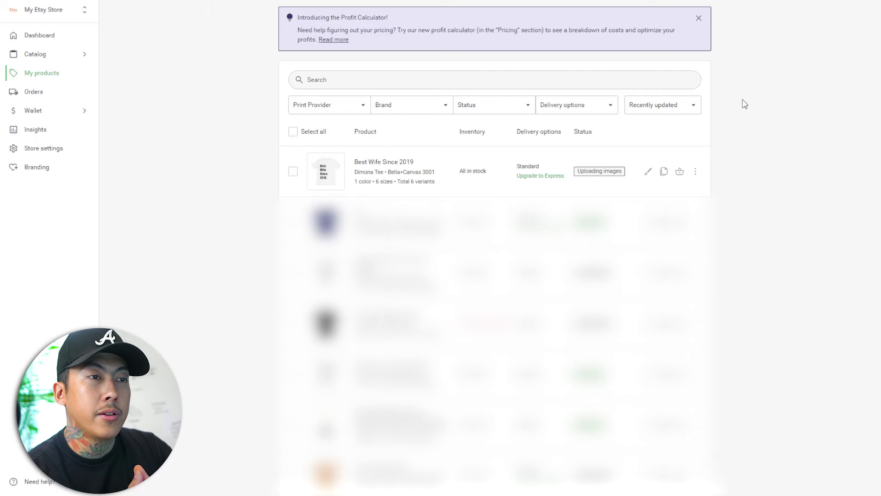
pyautogui.click(69, 148)
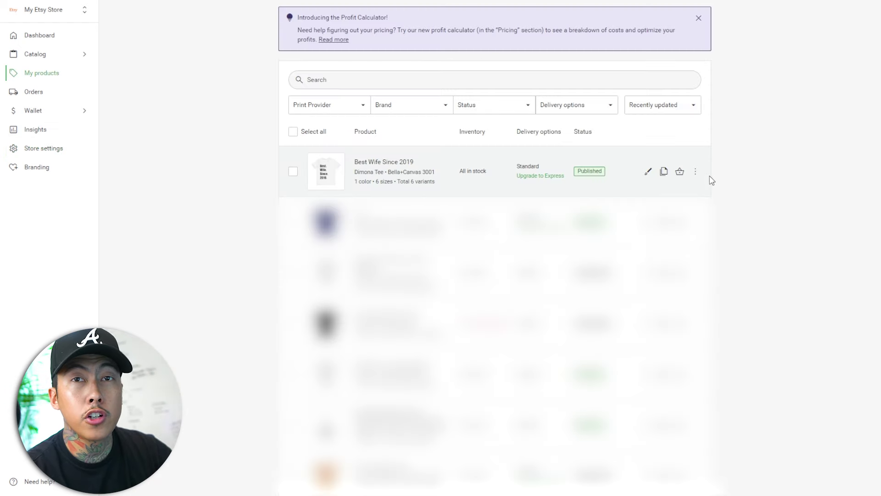
# Duplicate the product, change the design's year to 2013, and save it as bestwife-2013.svg.
pyautogui.click(663, 174)
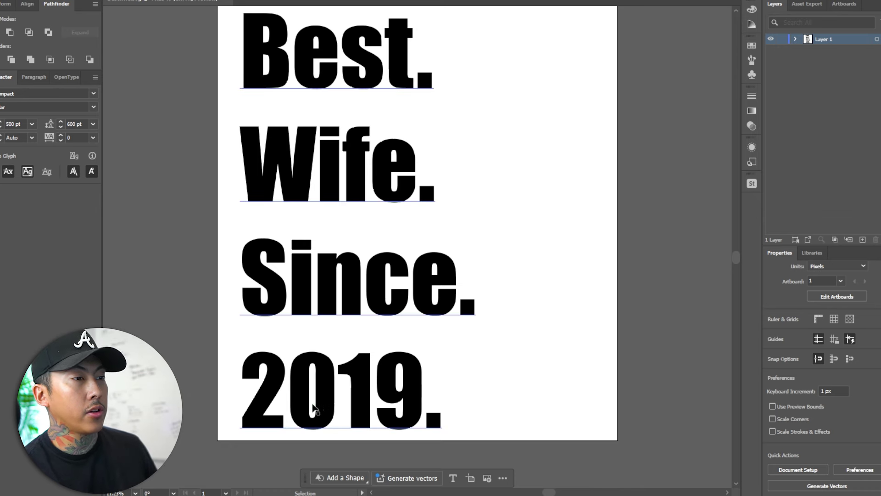
pyautogui.click(390, 418)
pyautogui.doubleClick(380, 413)
pyautogui.moveTo(374, 404); pyautogui.dragTo(408, 402)
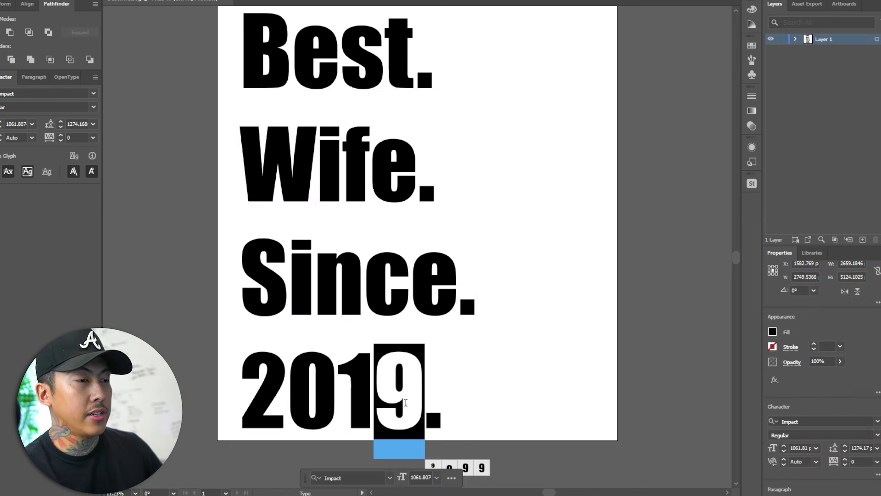
pyautogui.write('3')
pyautogui.press('Escape')
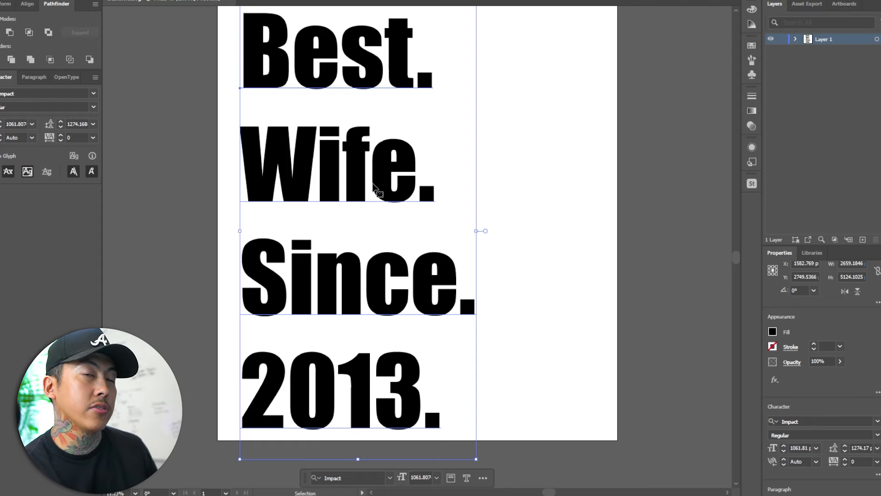
pyautogui.click(471, 35)
pyautogui.hotkey('ctrl', 'shift', 's')
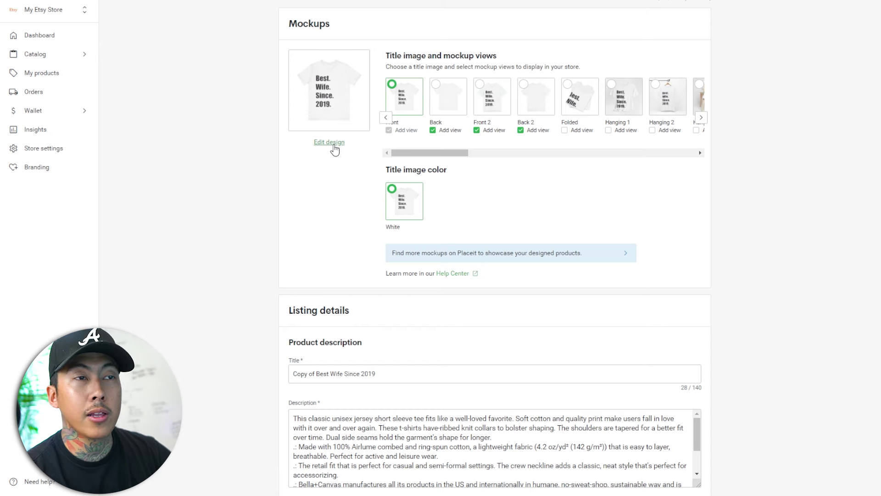
# Replace the duplicate's old 2019 design layer with the bestwife-2013.svg design.
pyautogui.click(334, 144)
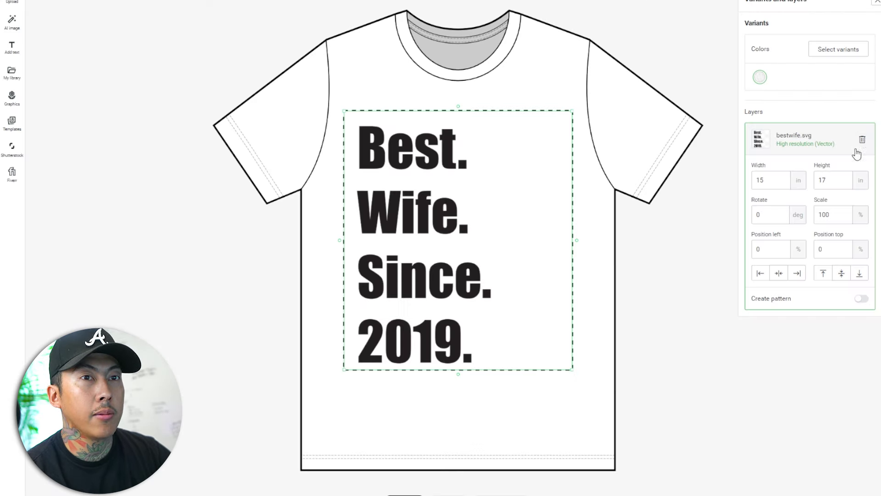
pyautogui.click(859, 138)
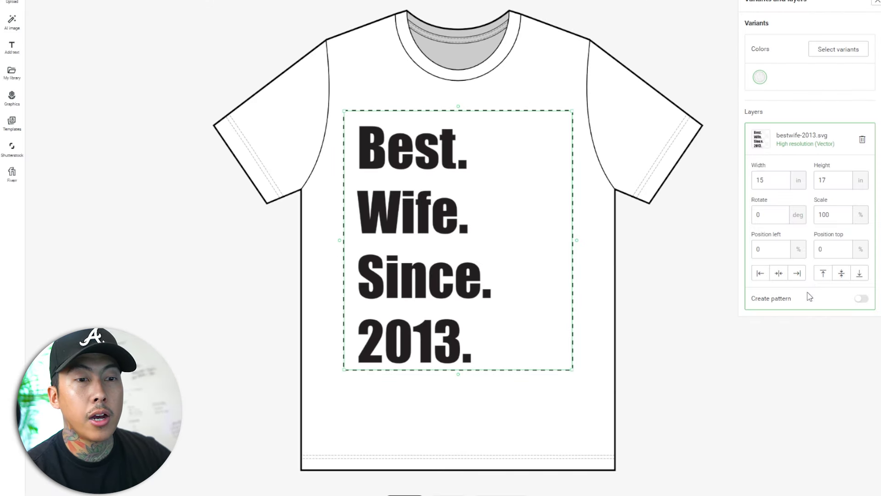
pyautogui.press('Escape')
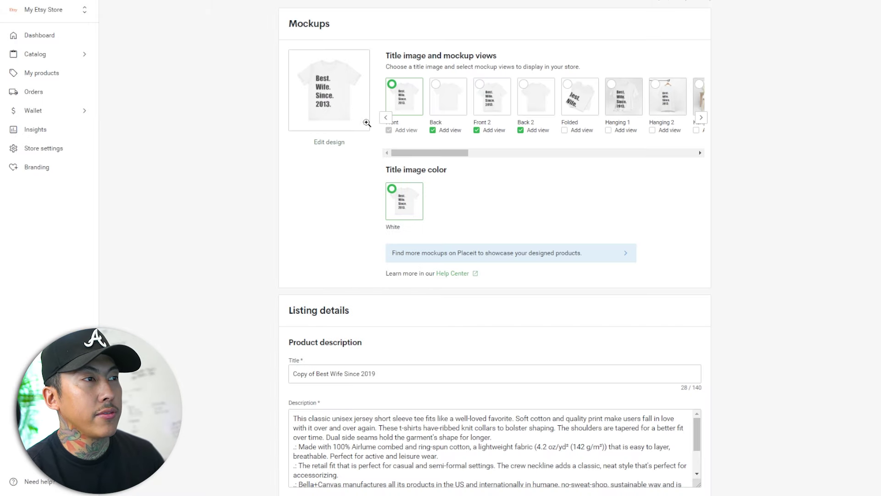
# Retitle the duplicate '2013 - Best Wife', removing the 'Copy of' prefix and 'Since 2019'.
pyautogui.moveTo(316, 370); pyautogui.dragTo(303, 377)
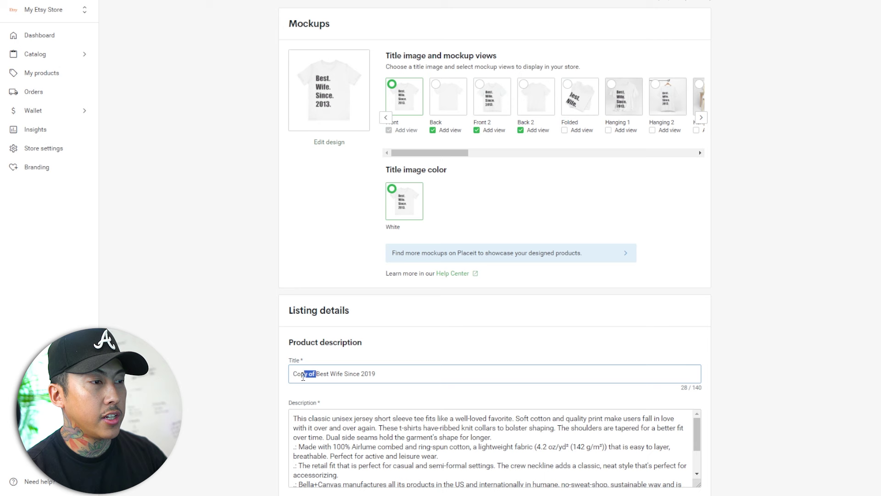
pyautogui.press('BackSpace')
pyautogui.press('End')
pyautogui.hotkey('ctrl', 'shift', 'Left')
pyautogui.hotkey('ctrl', 'shift', 'Left')
pyautogui.press('BackSpace')
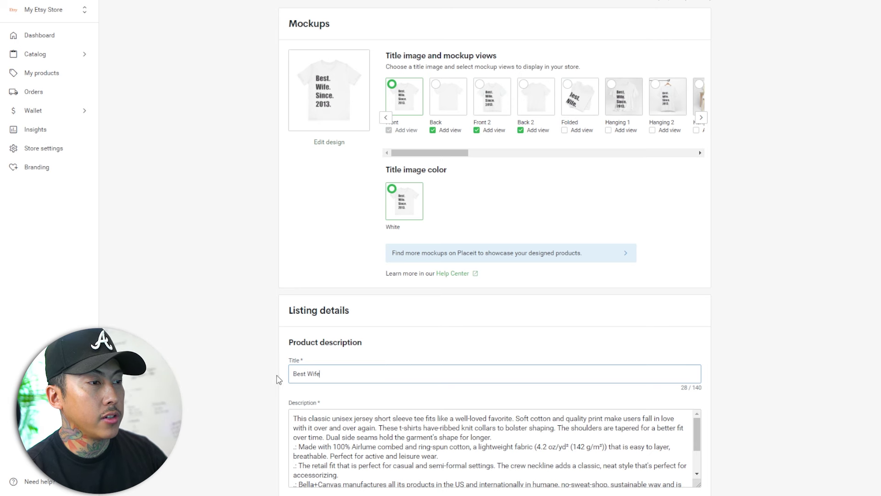
pyautogui.write('2013 -')
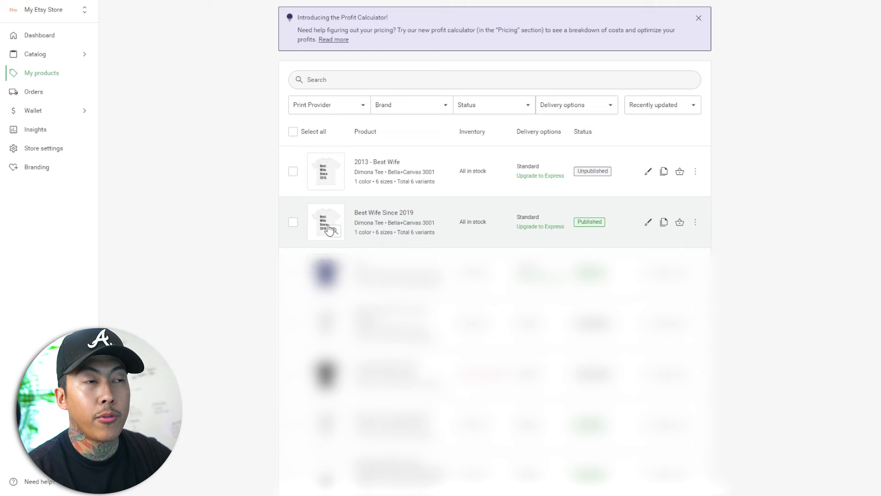
pyautogui.moveTo(334, 226)
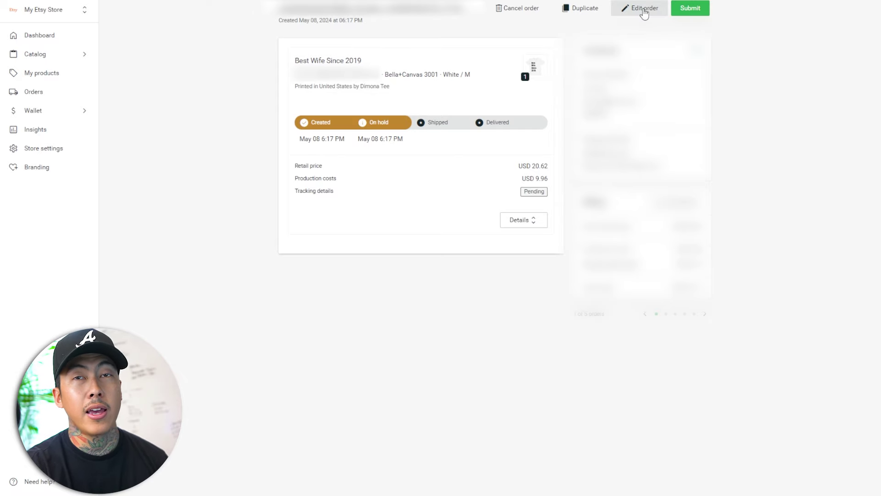
# Swap the order's Best Wife Since 2019 item for a White size M 2013 - Best Wife tee.
pyautogui.click(645, 11)
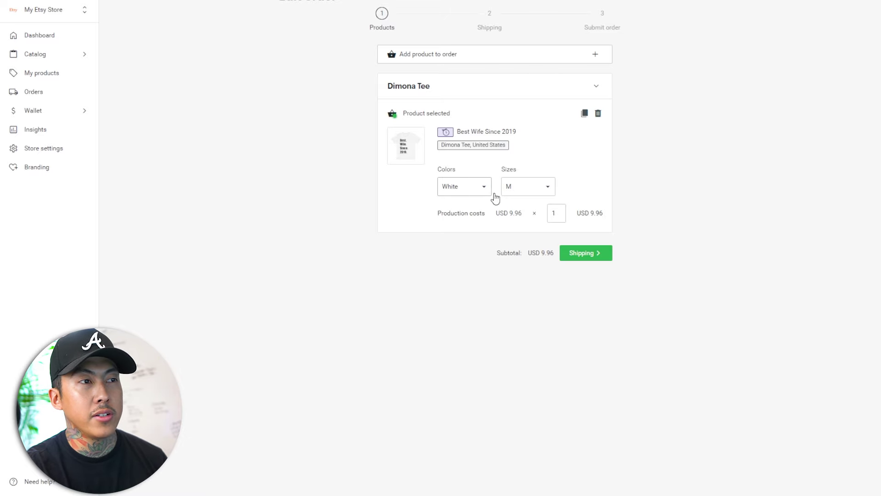
pyautogui.click(595, 55)
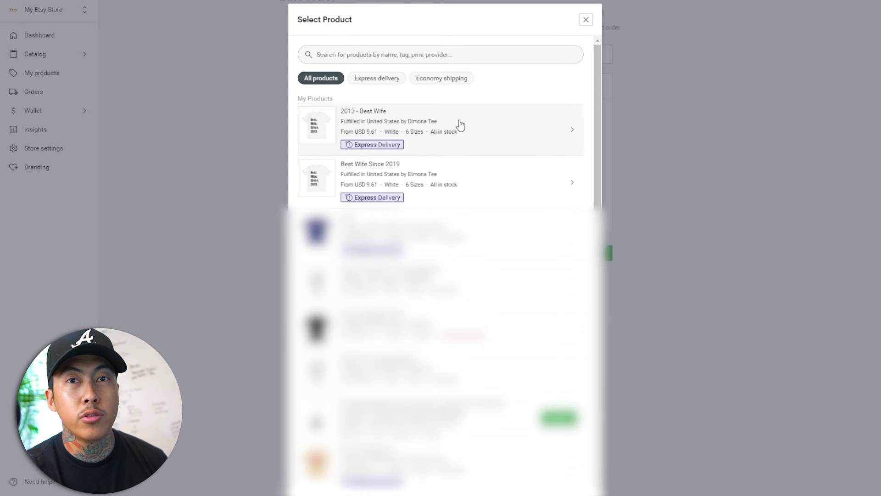
pyautogui.click(460, 124)
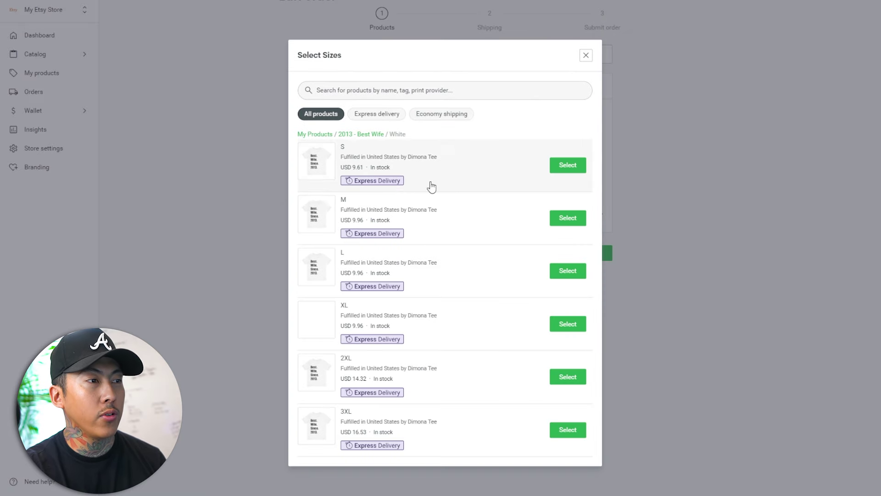
pyautogui.click(569, 219)
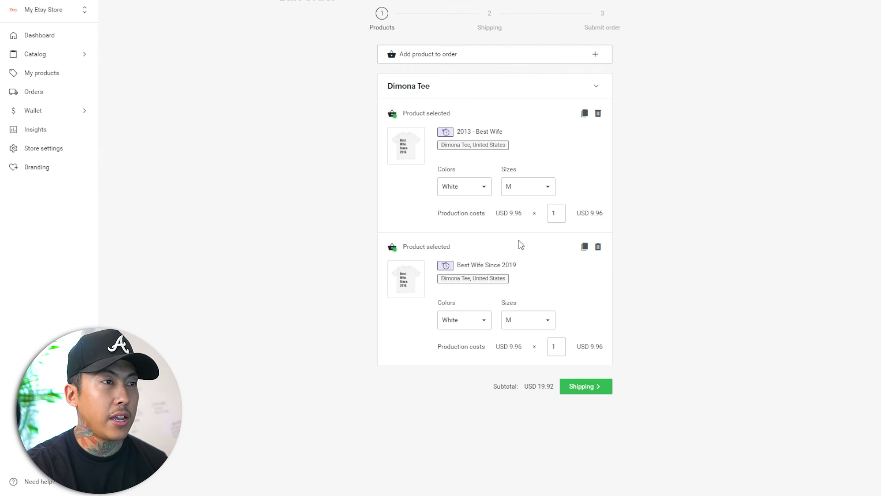
pyautogui.click(598, 248)
pyautogui.click(579, 254)
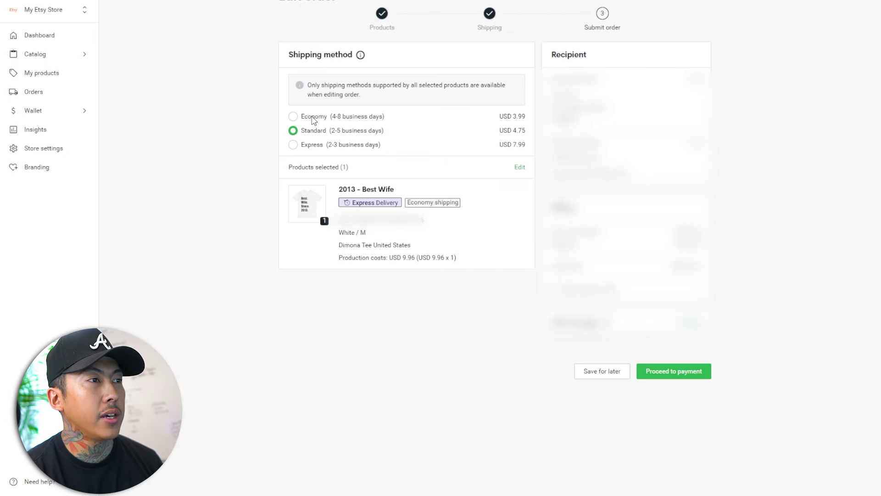
# Choose Economy shipping for the edited order.
pyautogui.click(314, 118)
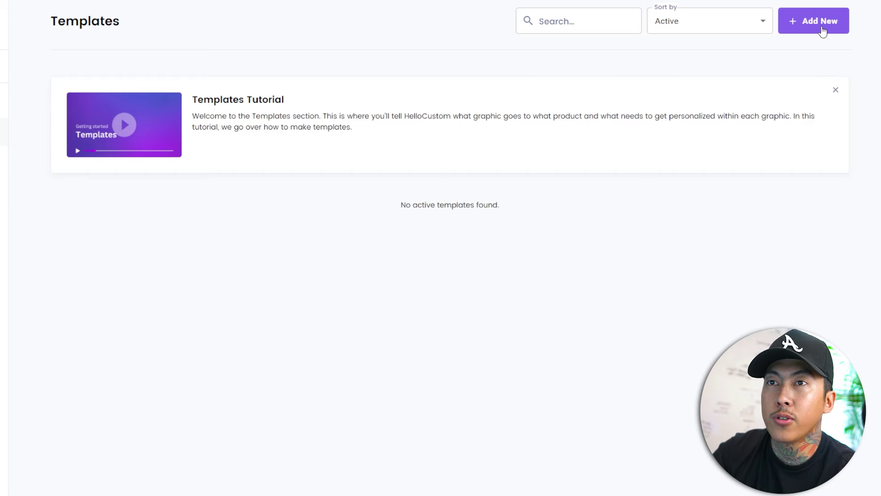
# Add a new template from the Templates page and scroll down to the PNG or PDF upload options.
pyautogui.click(822, 29)
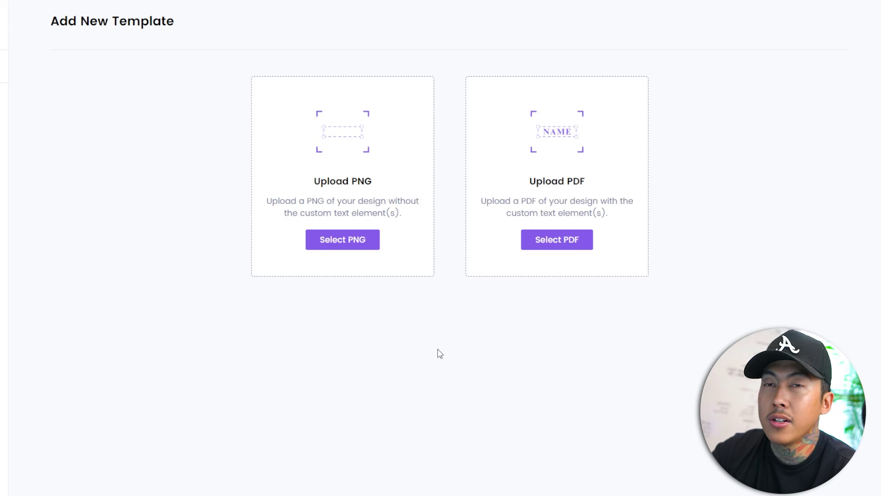
pyautogui.scroll(-1, 588, 170)
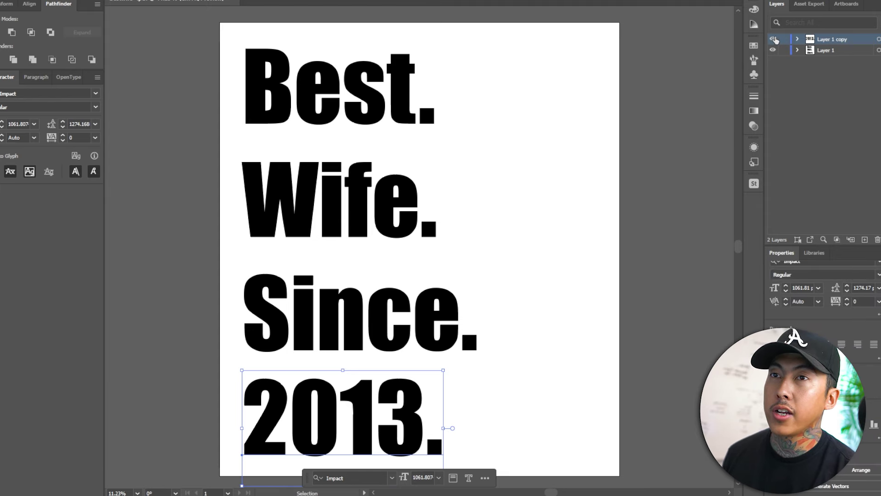
# Try adding a '2019.' line below Best. Wife. Since., then delete it.
pyautogui.click(774, 39)
pyautogui.click(473, 342)
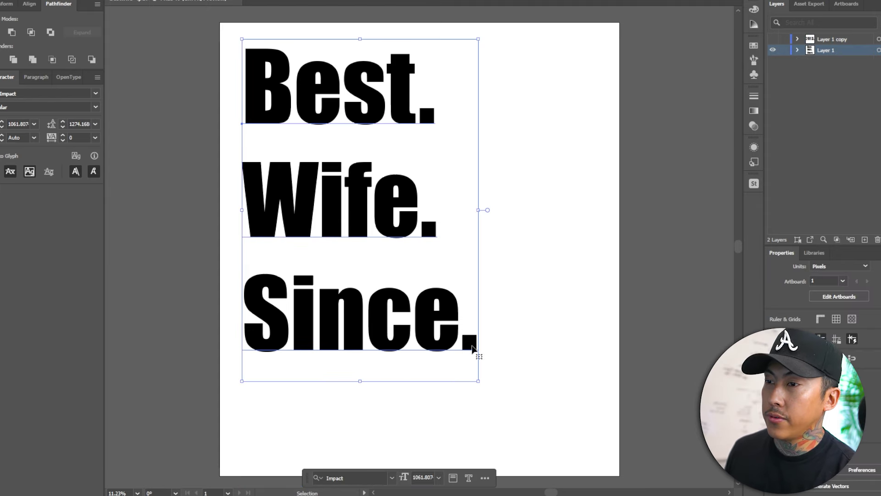
pyautogui.doubleClick(469, 344)
pyautogui.press('Return')
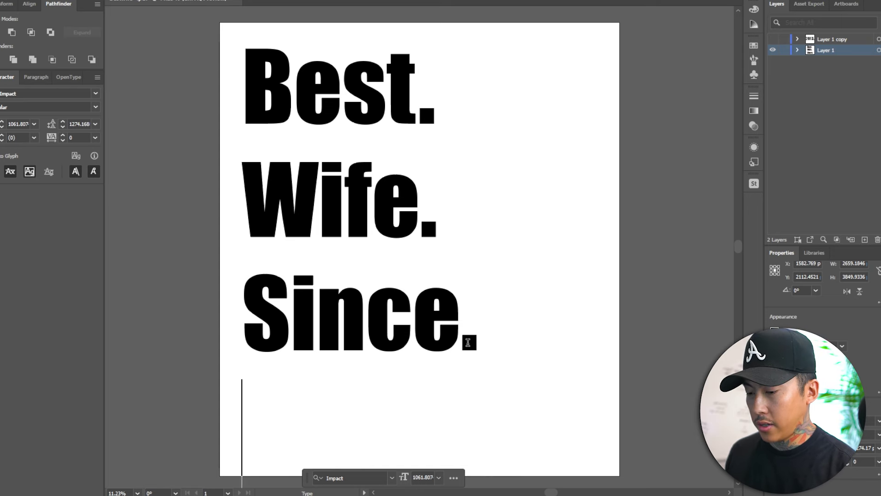
pyautogui.write('2019.')
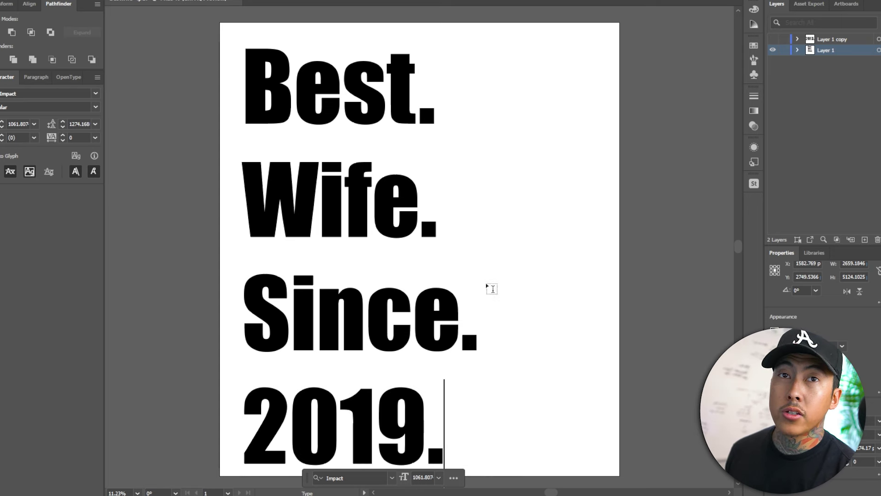
pyautogui.moveTo(452, 427); pyautogui.dragTo(211, 398)
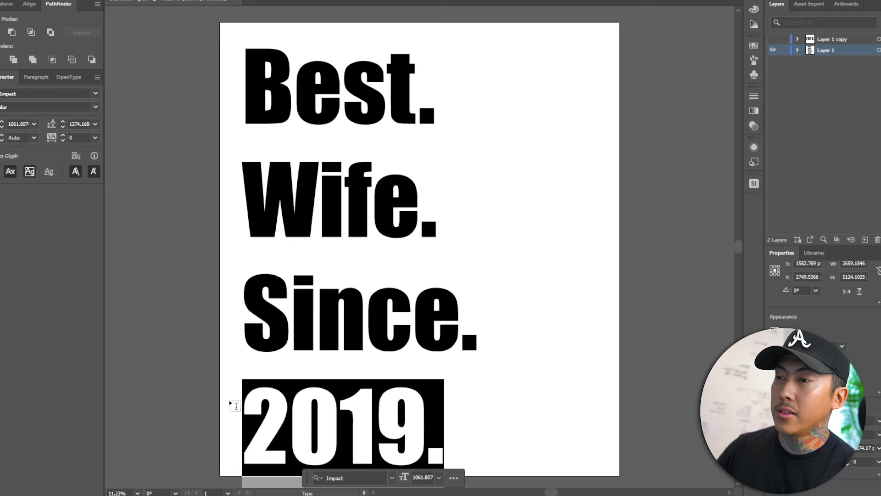
pyautogui.press('BackSpace')
pyautogui.press('BackSpace')
# Change the year 2013 to 2019 and hide the year layer, leaving Best. Wife. Since. visible.
pyautogui.click(773, 39)
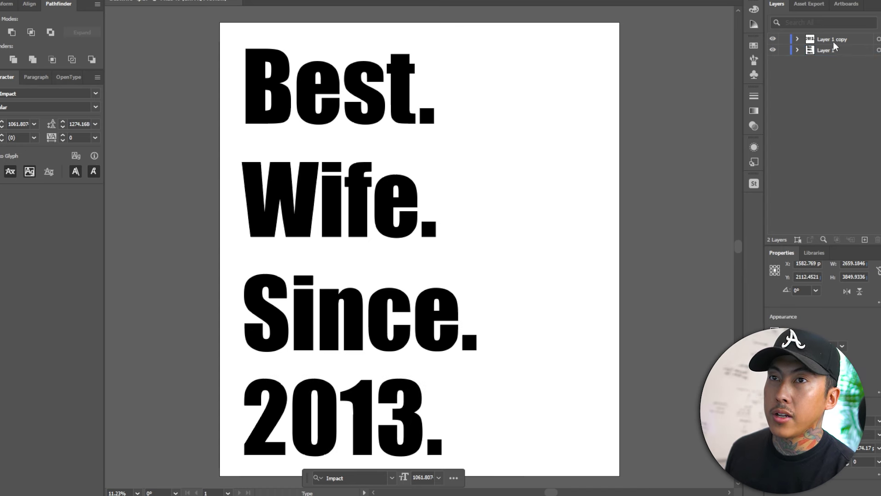
pyautogui.moveTo(362, 384); pyautogui.dragTo(430, 430)
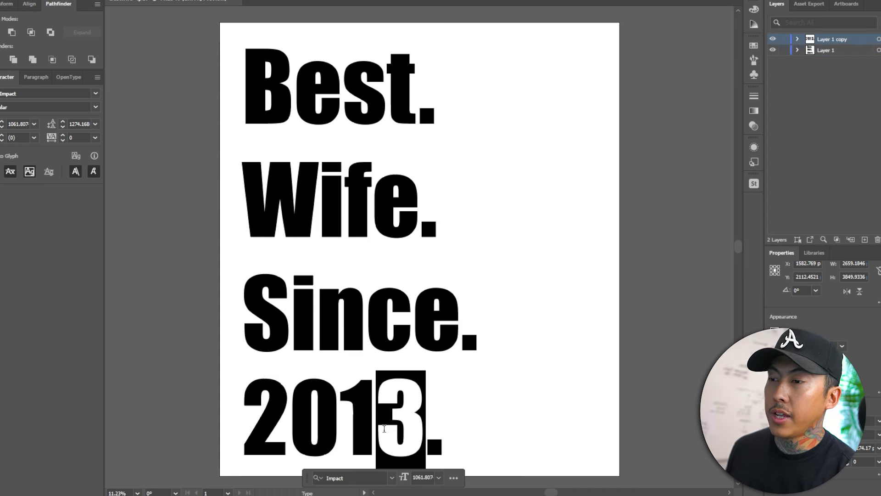
pyautogui.write('9')
pyautogui.press('Escape')
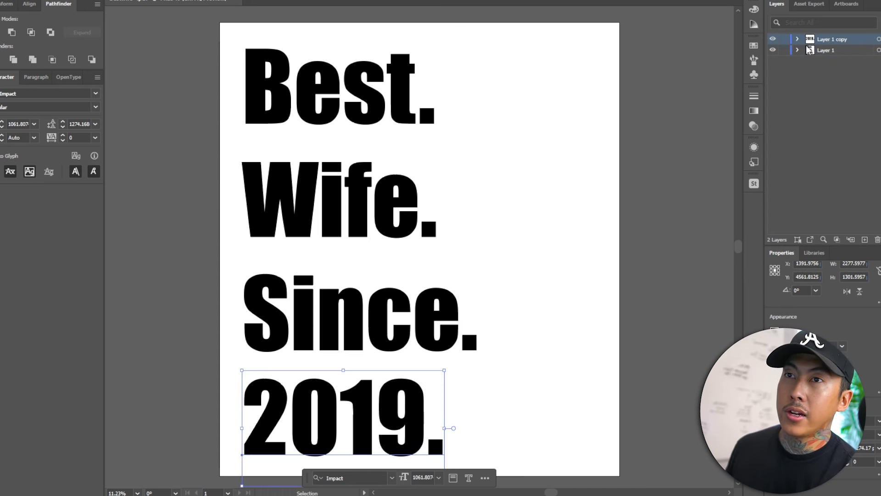
pyautogui.click(773, 50)
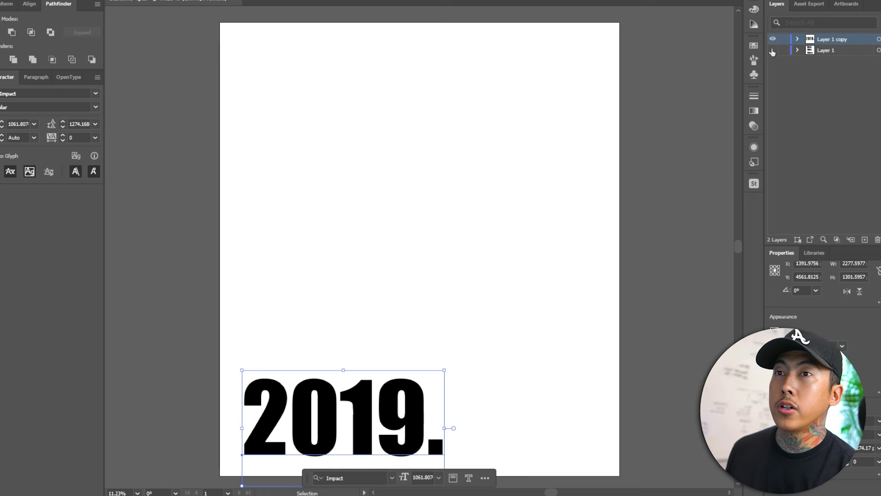
pyautogui.click(774, 50)
pyautogui.click(774, 39)
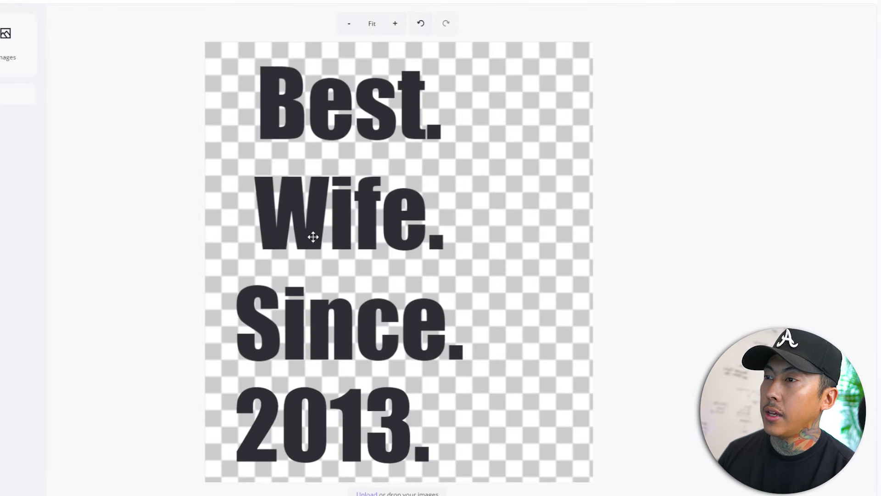
# Left-align the Best. Wife. Since. text box and the 2013. text box.
pyautogui.click(356, 220)
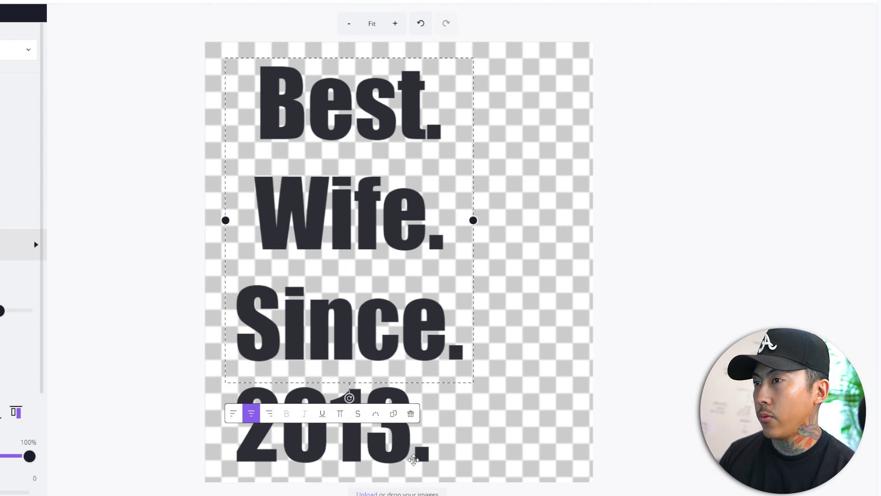
pyautogui.click(375, 457)
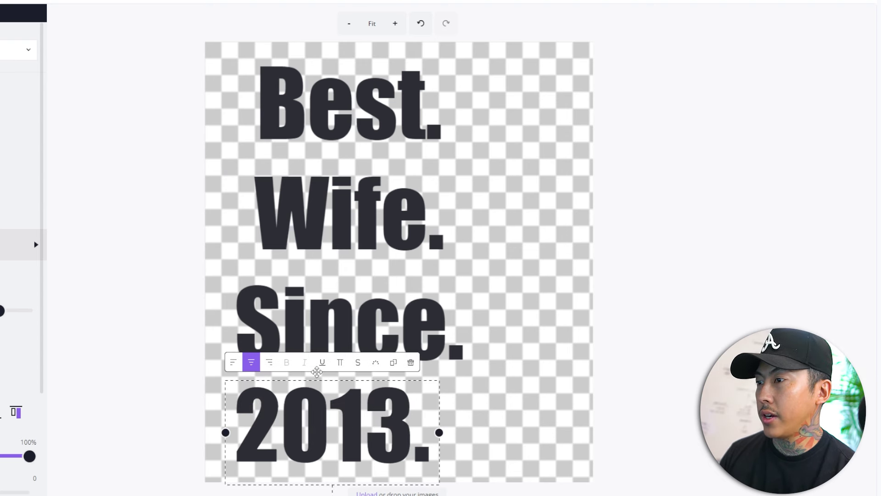
pyautogui.click(309, 316)
pyautogui.click(232, 418)
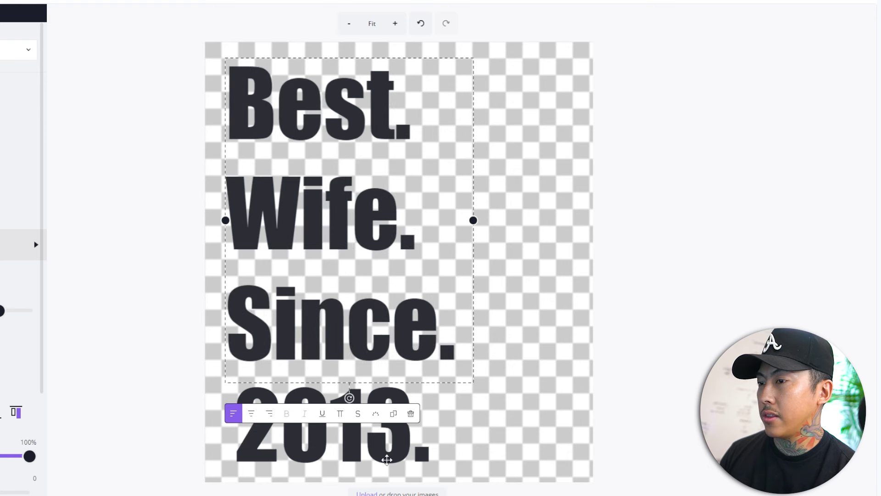
pyautogui.click(367, 452)
pyautogui.click(233, 362)
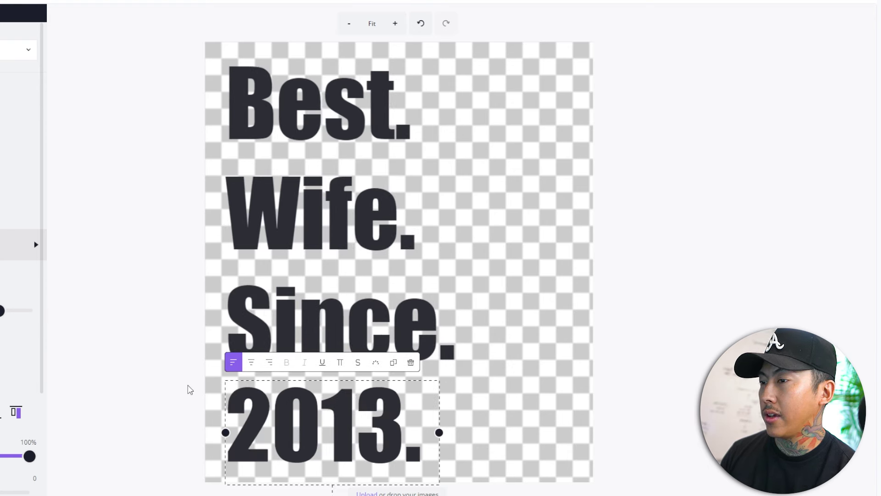
pyautogui.click(345, 423)
pyautogui.click(18, 50)
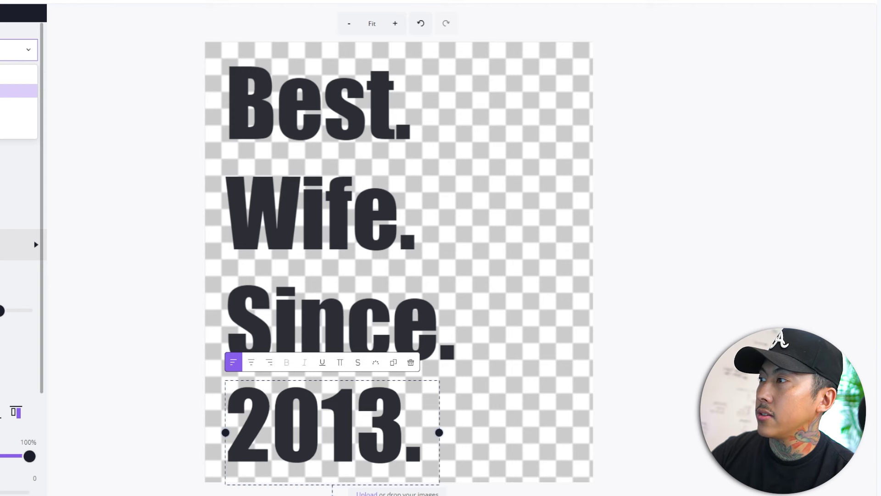
# Tag the 2013. year text with the Date personalization tag.
pyautogui.press('Return')
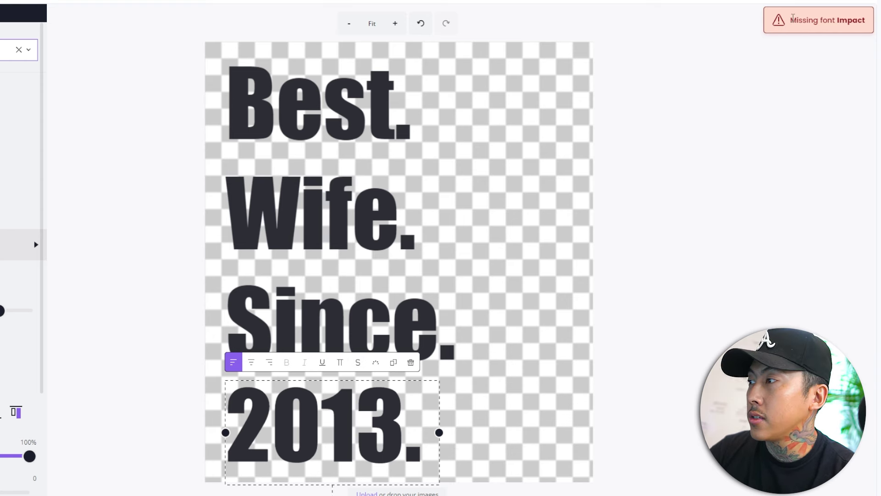
pyautogui.moveTo(793, 17); pyautogui.dragTo(868, 28)
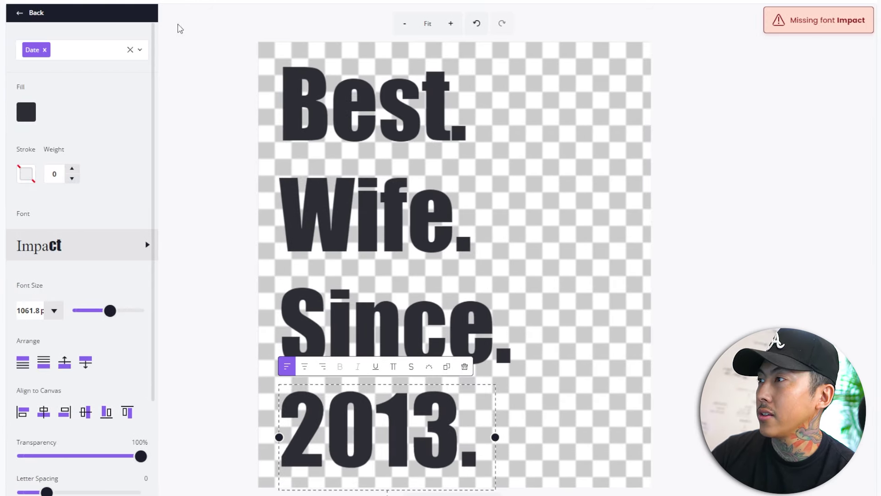
pyautogui.click(44, 49)
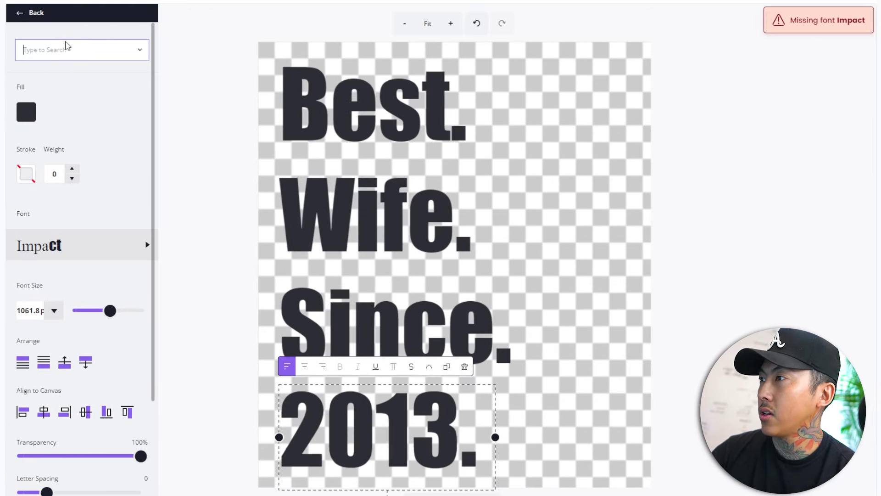
pyautogui.click(141, 54)
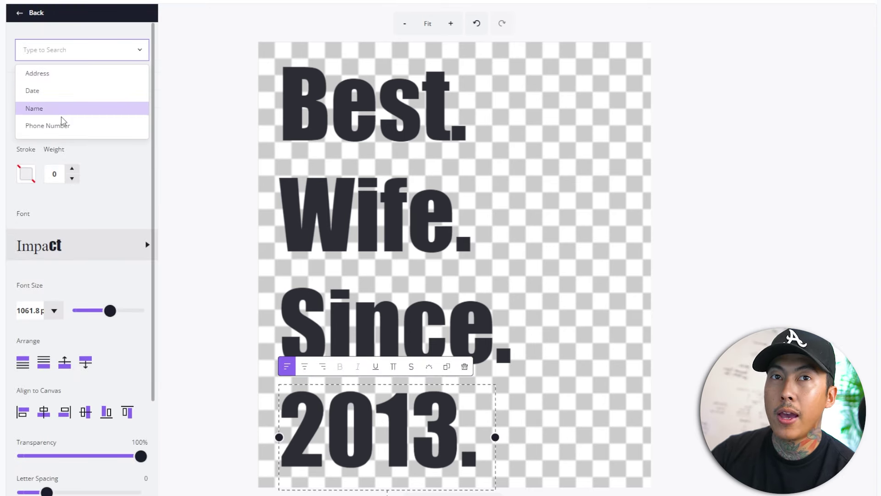
pyautogui.click(86, 92)
# Add the impact font to the document fonts.
pyautogui.click(132, 246)
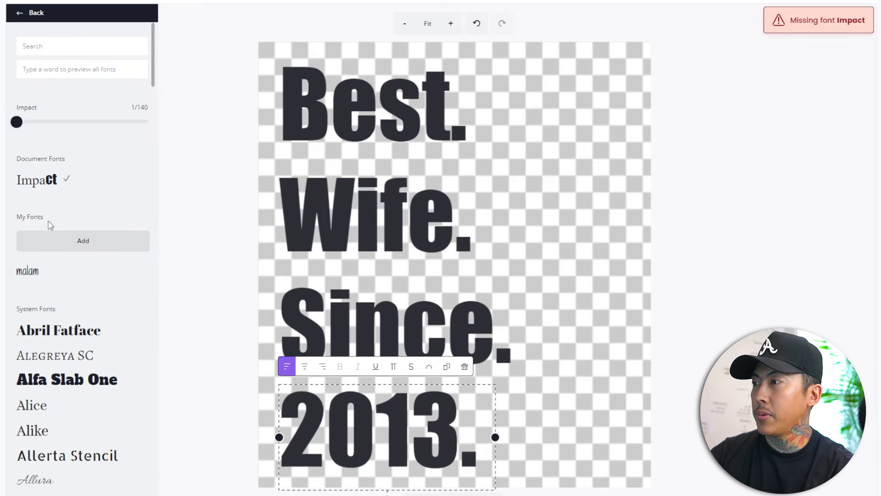
pyautogui.click(90, 252)
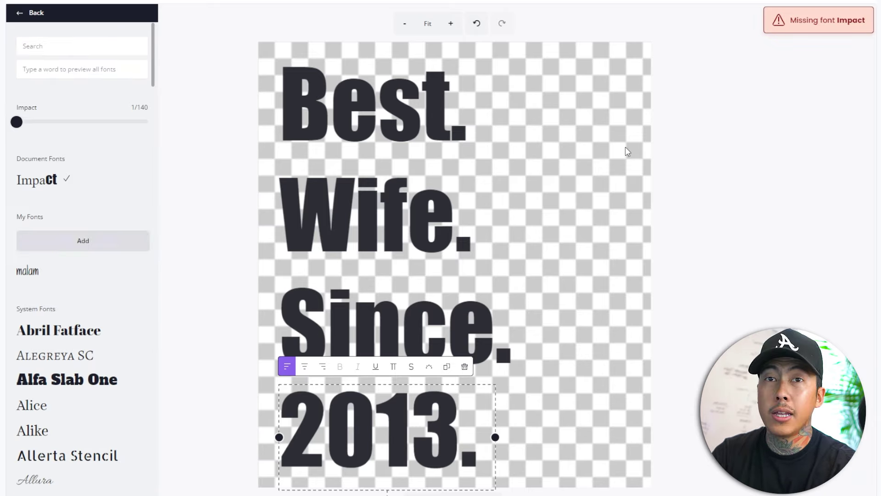
pyautogui.click(444, 295)
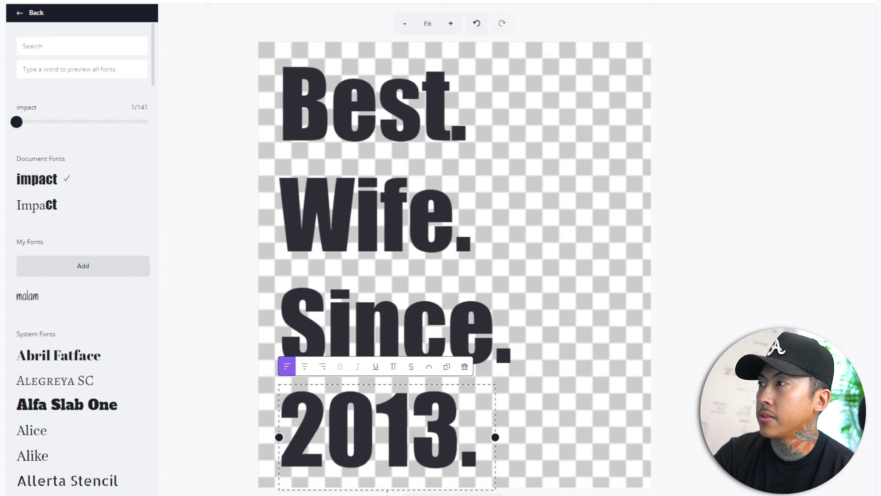
pyautogui.click(13, 14)
pyautogui.scroll(-3, 82, 354)
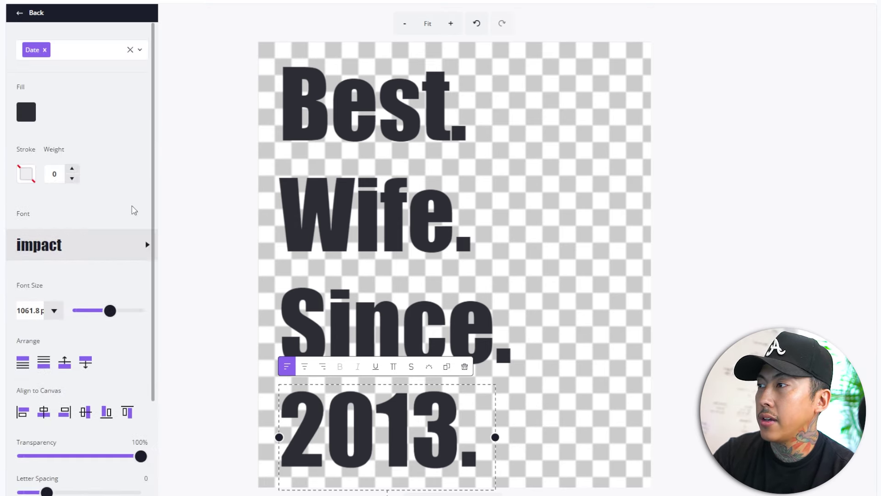
# Widen the 2013. text box and shift it slightly right.
pyautogui.scroll(3, 132, 208)
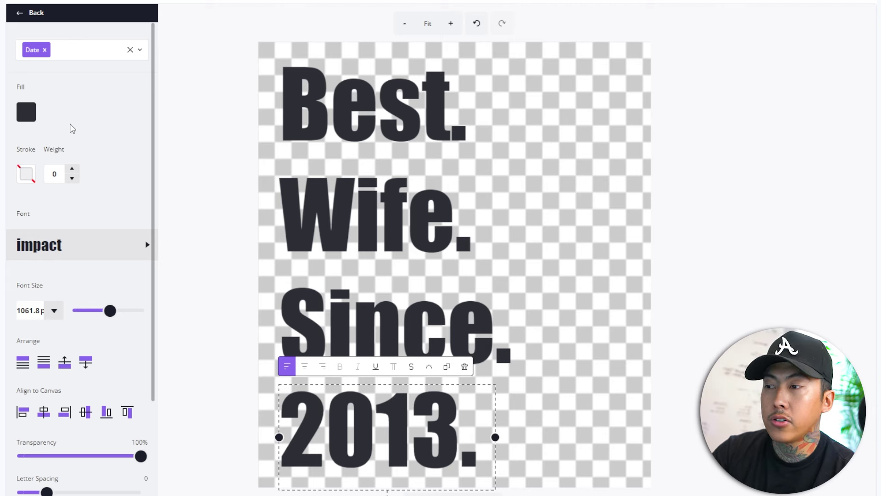
pyautogui.scroll(-3, 101, 232)
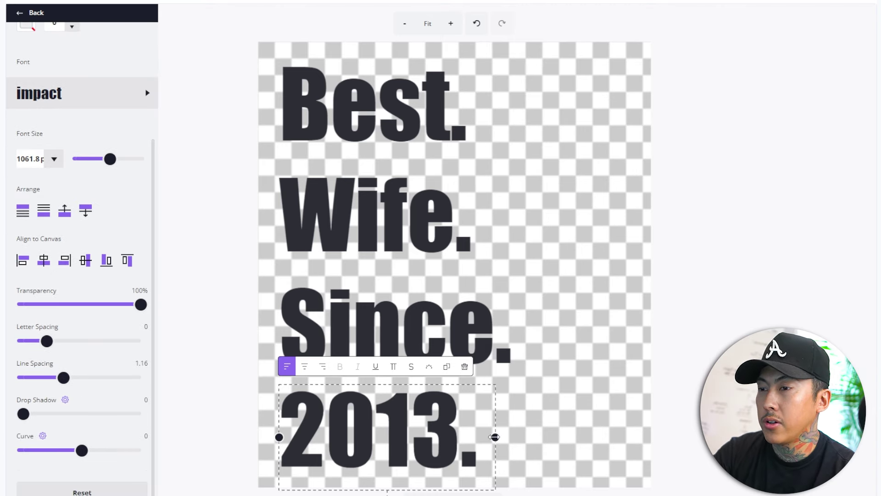
pyautogui.moveTo(495, 437); pyautogui.dragTo(528, 454)
pyautogui.moveTo(409, 419); pyautogui.dragTo(447, 420)
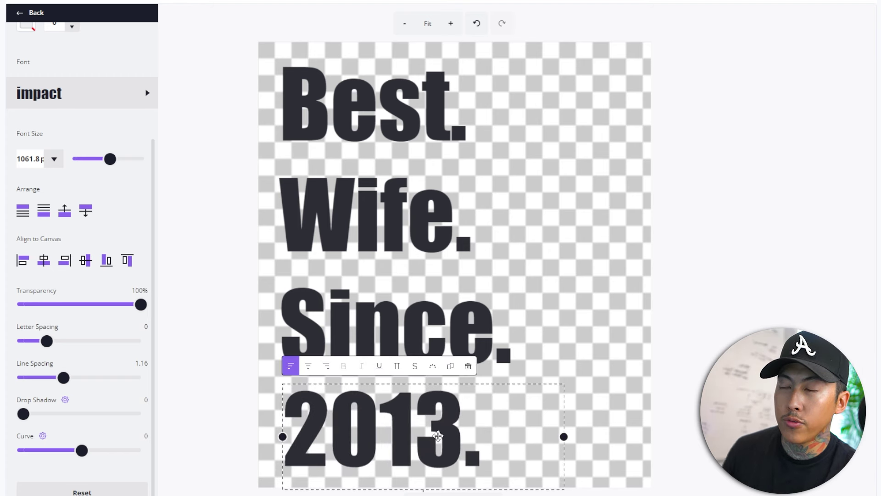
# Retype the placeholder year so it reads 2019.
pyautogui.doubleClick(403, 433)
pyautogui.click(404, 433)
pyautogui.moveTo(380, 439); pyautogui.dragTo(464, 438)
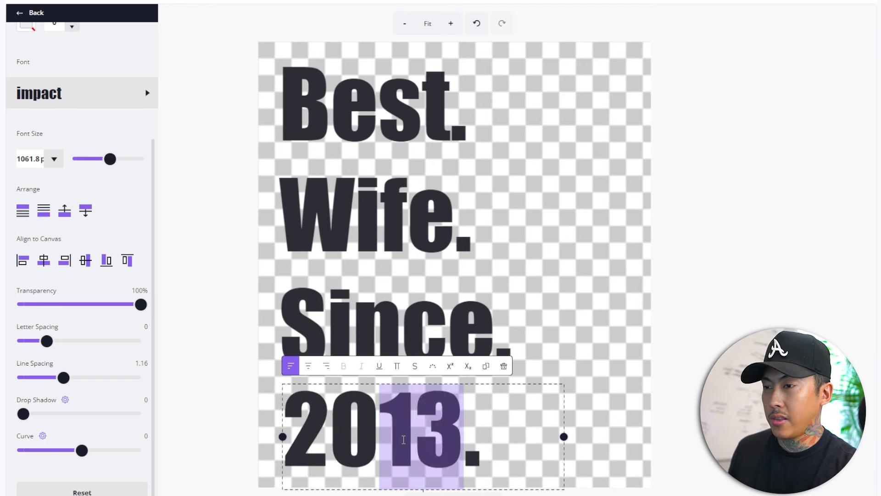
pyautogui.write('44')
pyautogui.press('BackSpace')
pyautogui.press('BackSpace')
pyautogui.write('55')
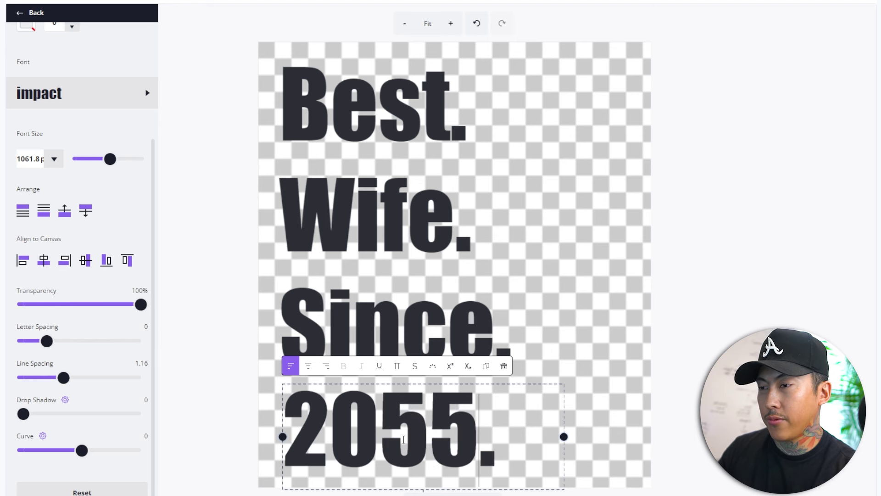
pyautogui.write('5')
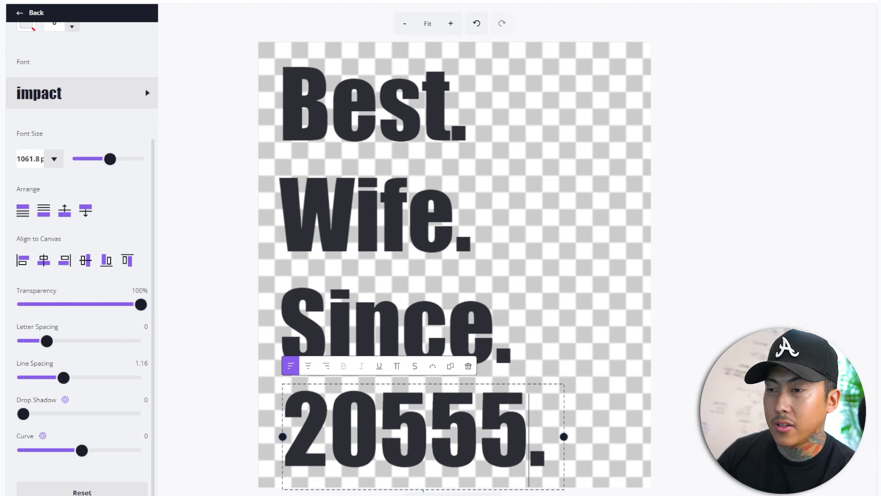
pyautogui.press('Delete')
pyautogui.press('BackSpace')
pyautogui.press('BackSpace')
pyautogui.press('BackSpace')
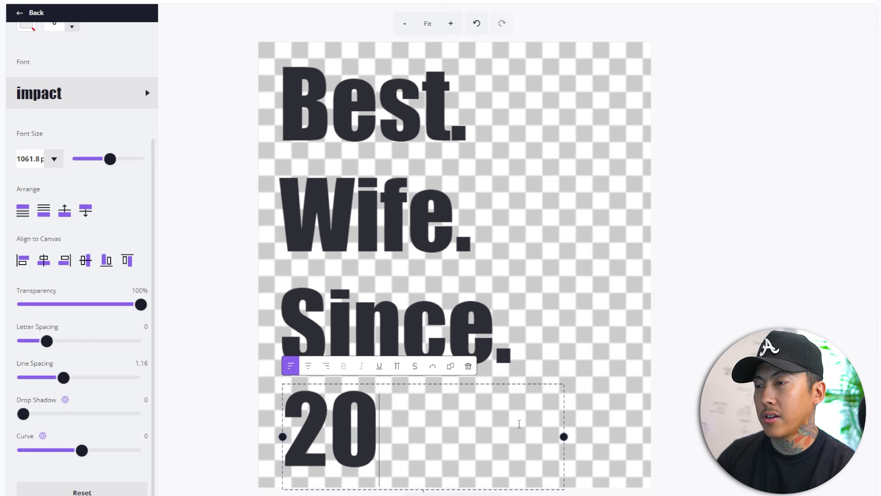
pyautogui.write('19.')
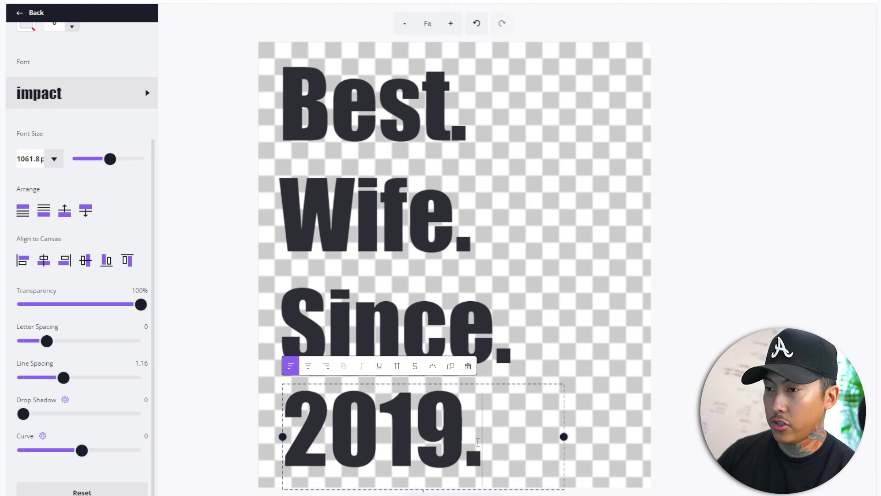
# Save the template and link it to the Best Wife Since 2019 listing for all sizes S–3XL.
pyautogui.click(801, 19)
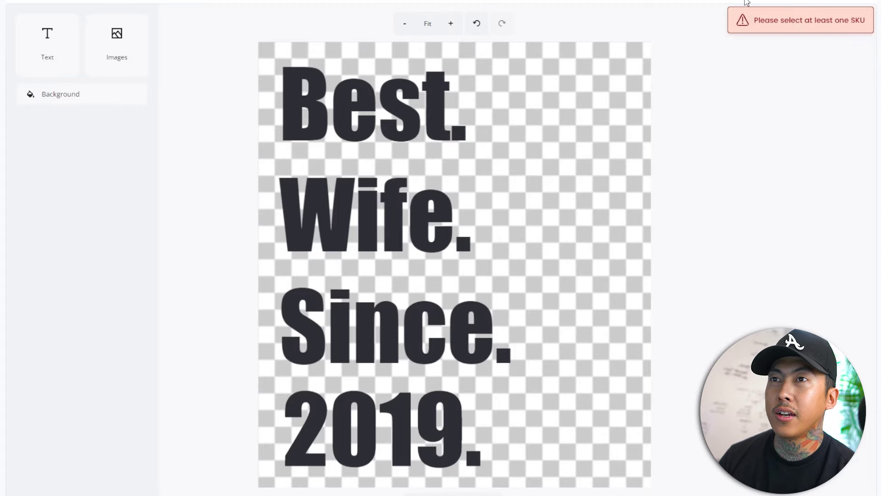
pyautogui.click(704, 6)
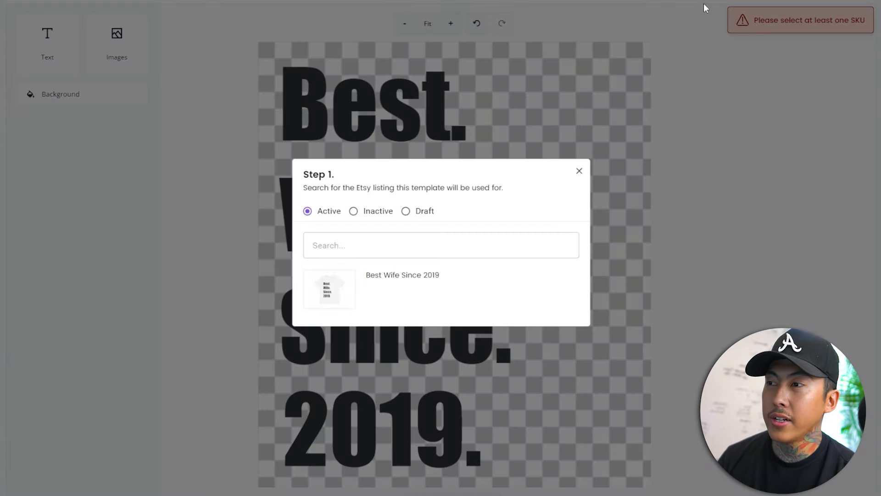
pyautogui.click(416, 302)
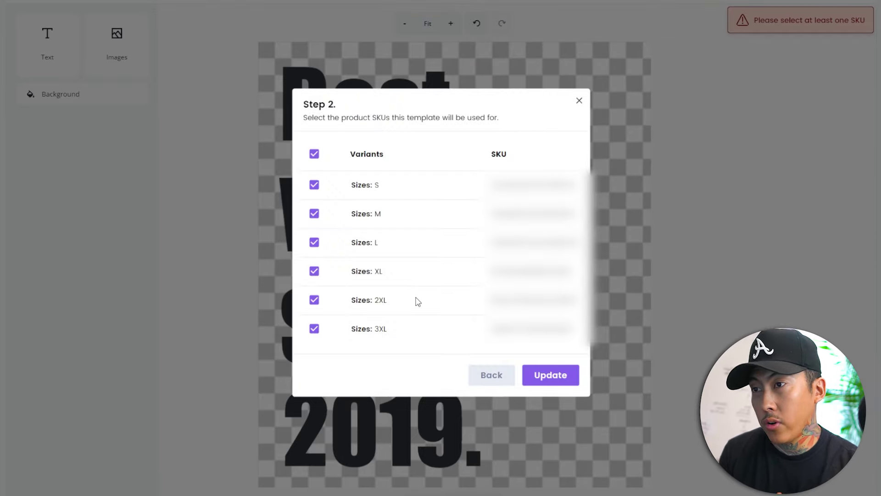
pyautogui.click(552, 378)
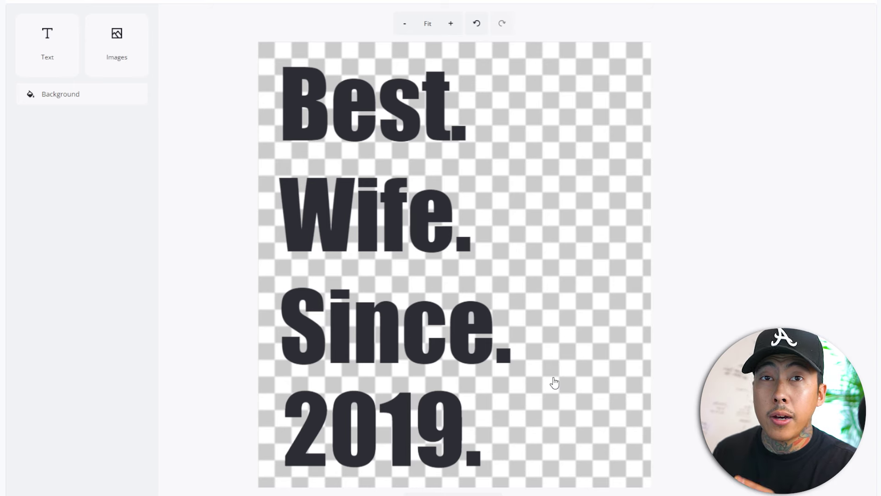